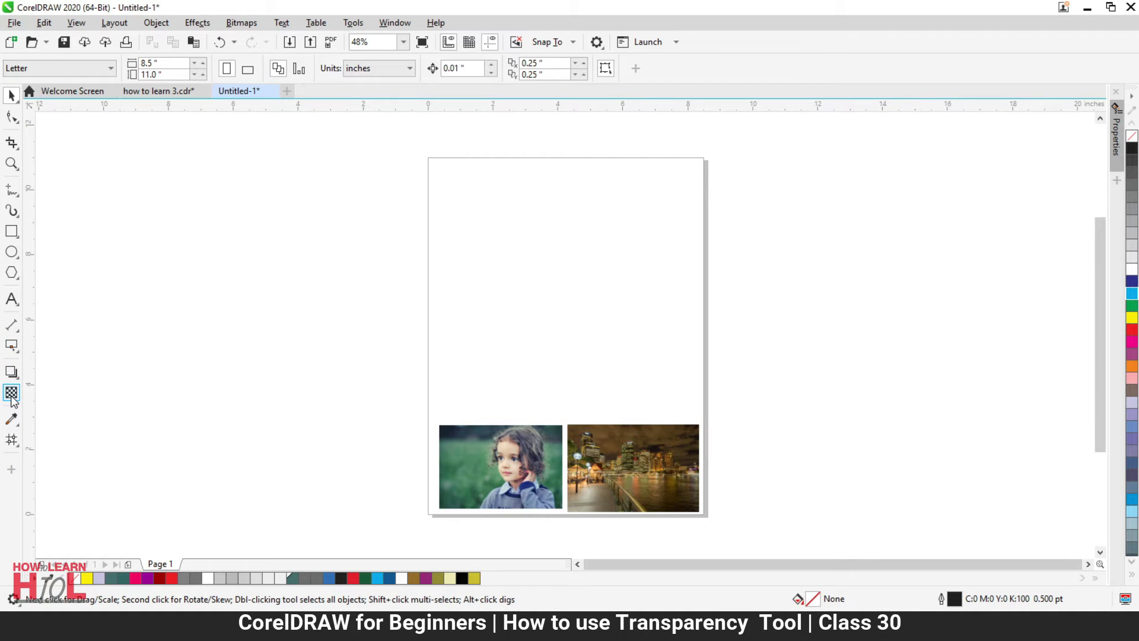
# Step: Draw a rectangle about 4.06 by 2.94 inches above the two photos and fill it green
pyautogui.click(11, 396)
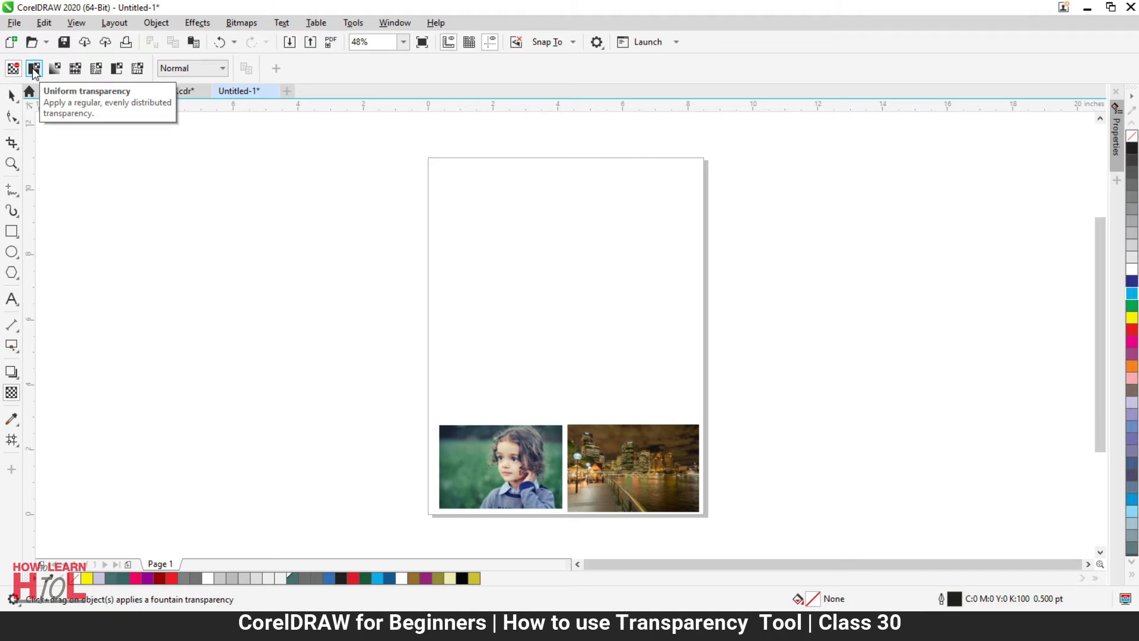
pyautogui.click(11, 231)
pyautogui.moveTo(451, 259); pyautogui.dragTo(583, 355)
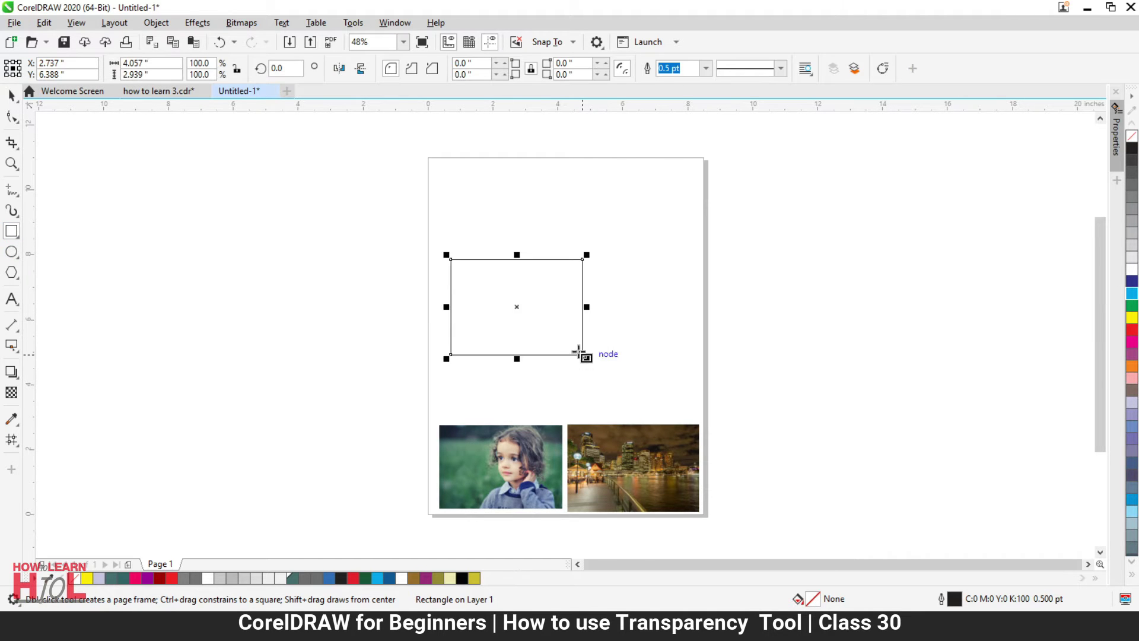
pyautogui.click(1132, 305)
pyautogui.scroll(2, 554, 305)
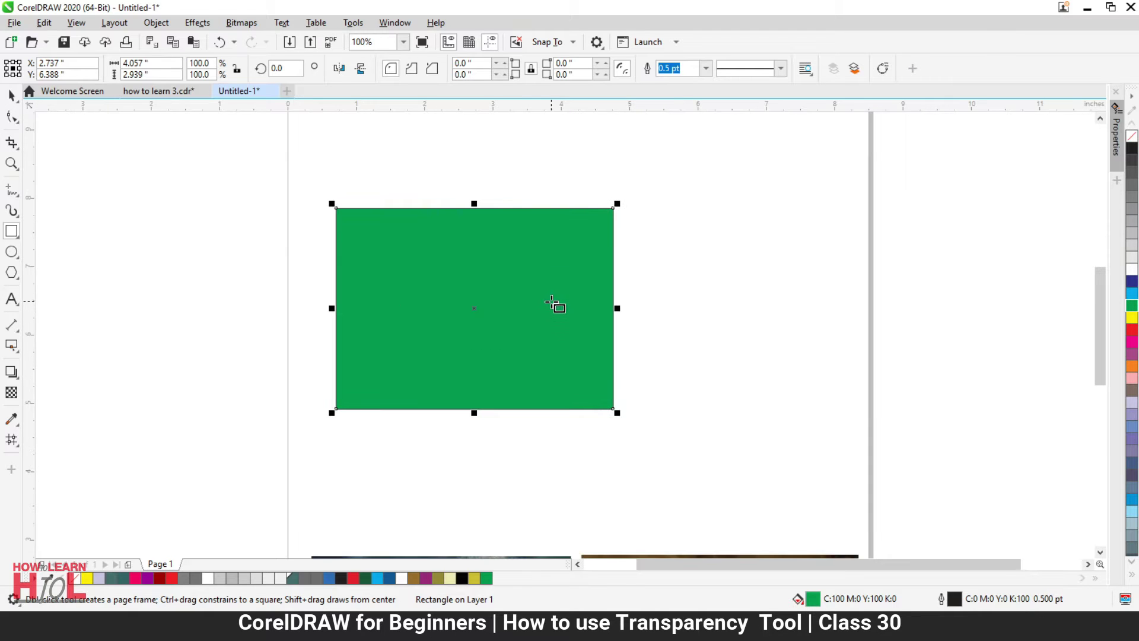
# Step: Place a copy of the green rectangle directly beside the original, extending over the page's edge
pyautogui.click(11, 96)
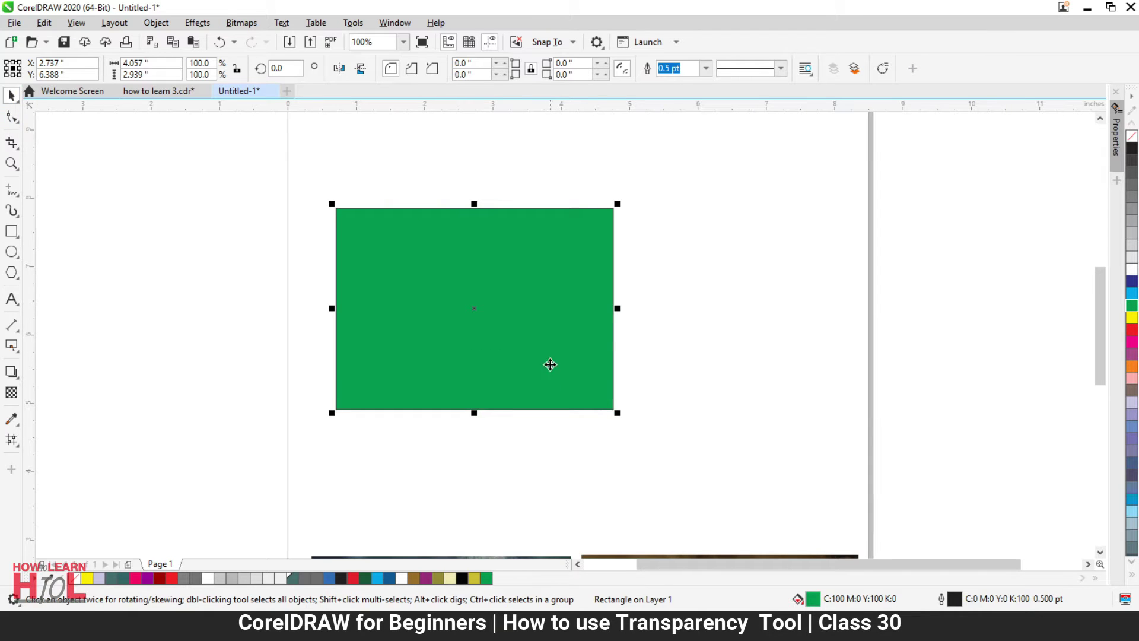
pyautogui.moveTo(496, 319); pyautogui.dragTo(776, 311)
# Step: Widen the original rectangle to about 9.2 inches so it extends behind the copy, and fill it yellow
pyautogui.click(529, 328)
pyautogui.moveTo(621, 308); pyautogui.dragTo(969, 315)
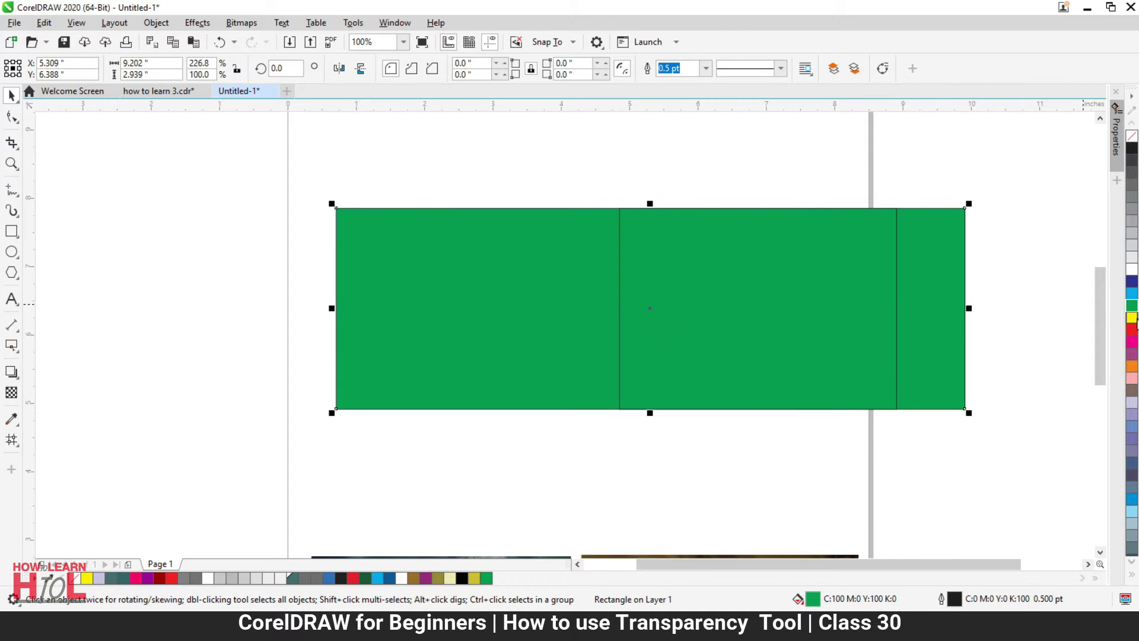
pyautogui.click(1133, 317)
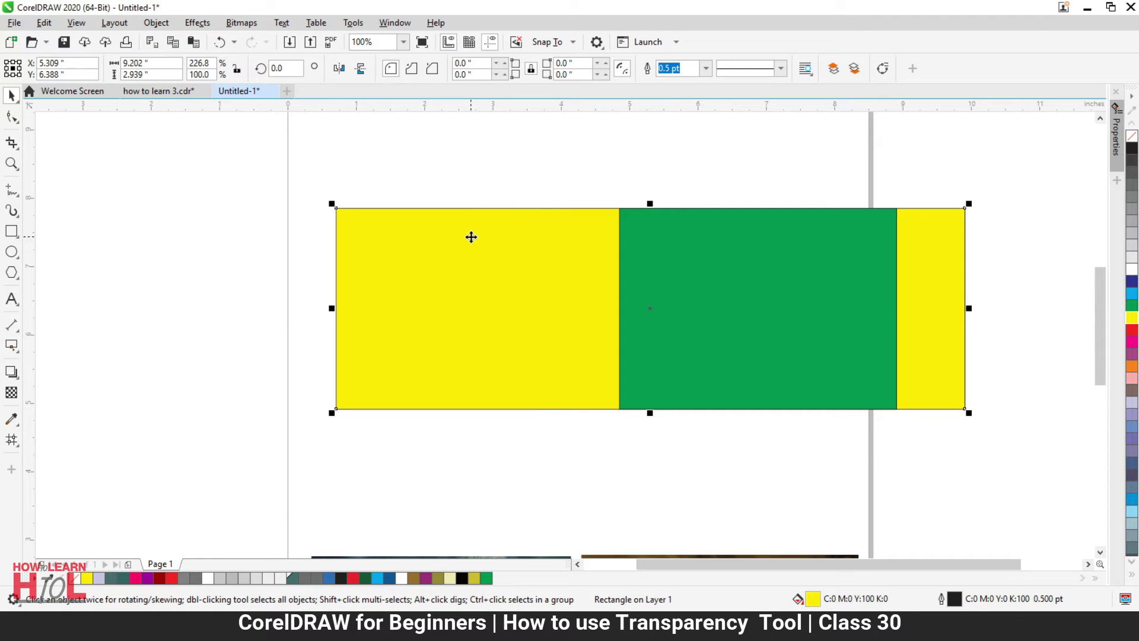
# Step: Apply a uniform transparency of 50 to the green rectangle lying over the yellow one
pyautogui.click(731, 258)
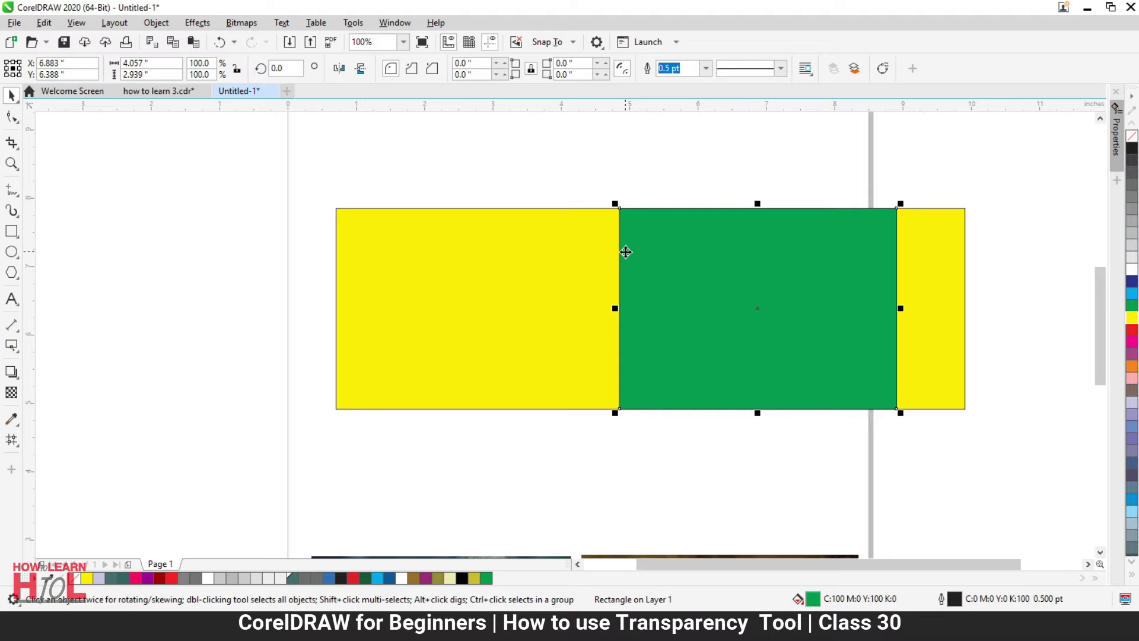
pyautogui.click(12, 392)
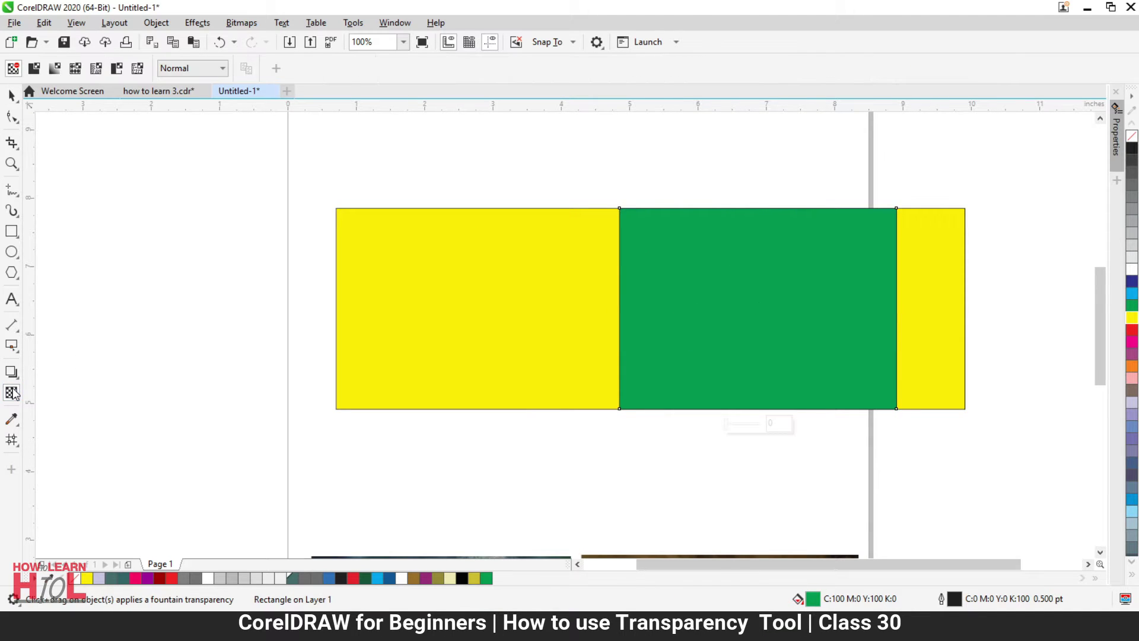
pyautogui.click(34, 68)
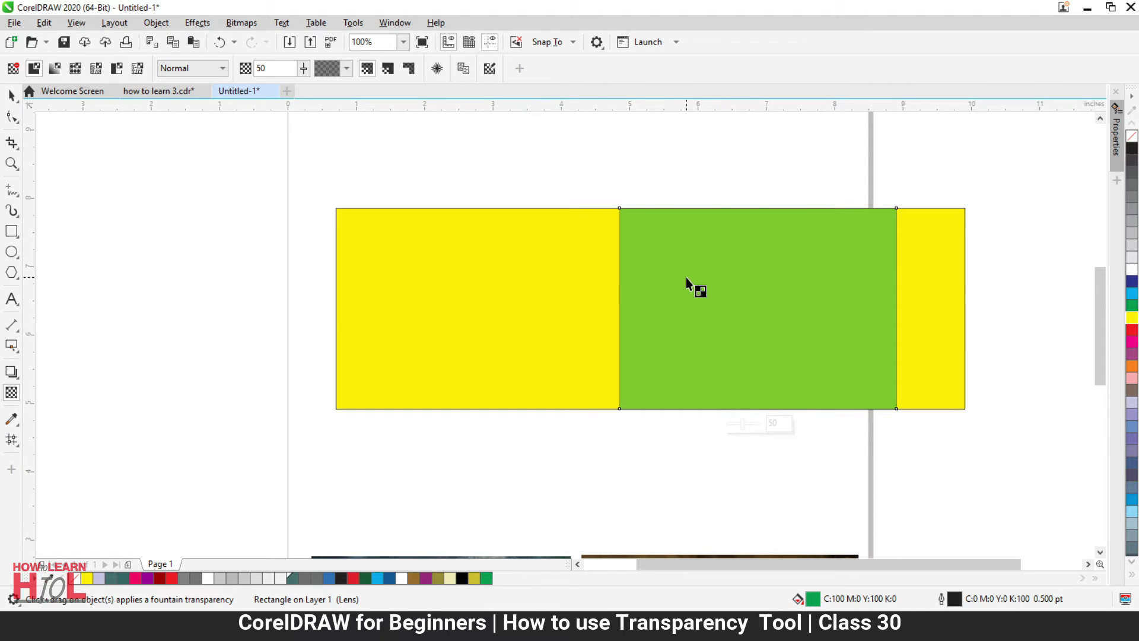
# Step: Fill the transparent rectangle black and stretch its upper edge above the yellow shape to a height of about 3.66 inches
pyautogui.click(1133, 148)
pyautogui.click(12, 95)
pyautogui.click(788, 228)
pyautogui.click(788, 228)
pyautogui.moveTo(757, 207); pyautogui.dragTo(759, 155)
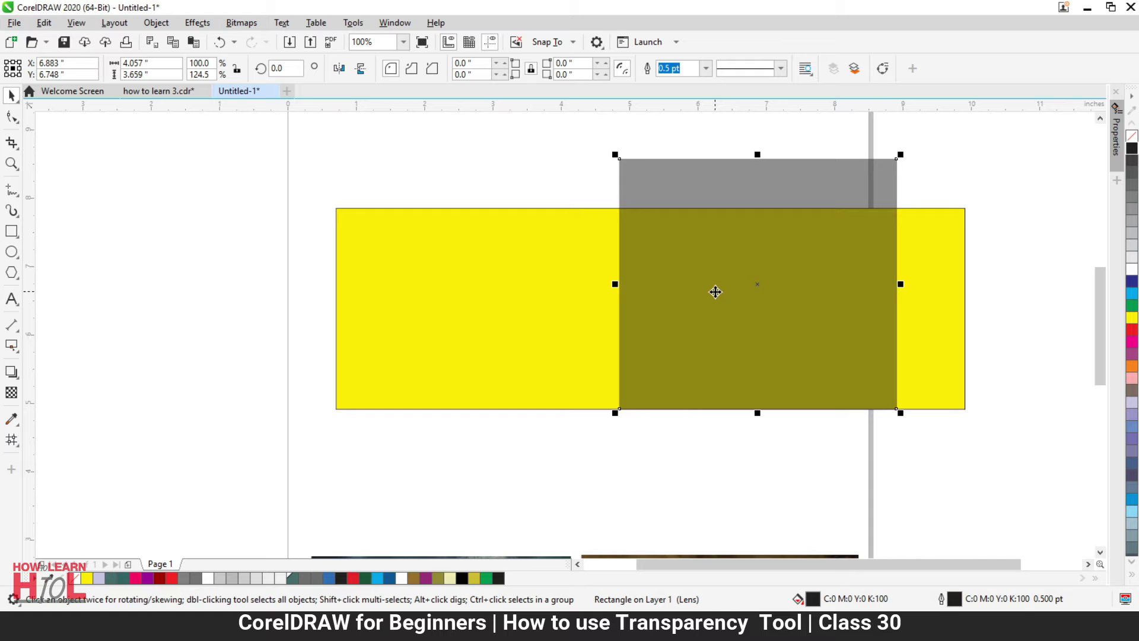
# Step: Try a uniform transparency of 27 on the black rectangle and raise it to 73
pyautogui.click(11, 392)
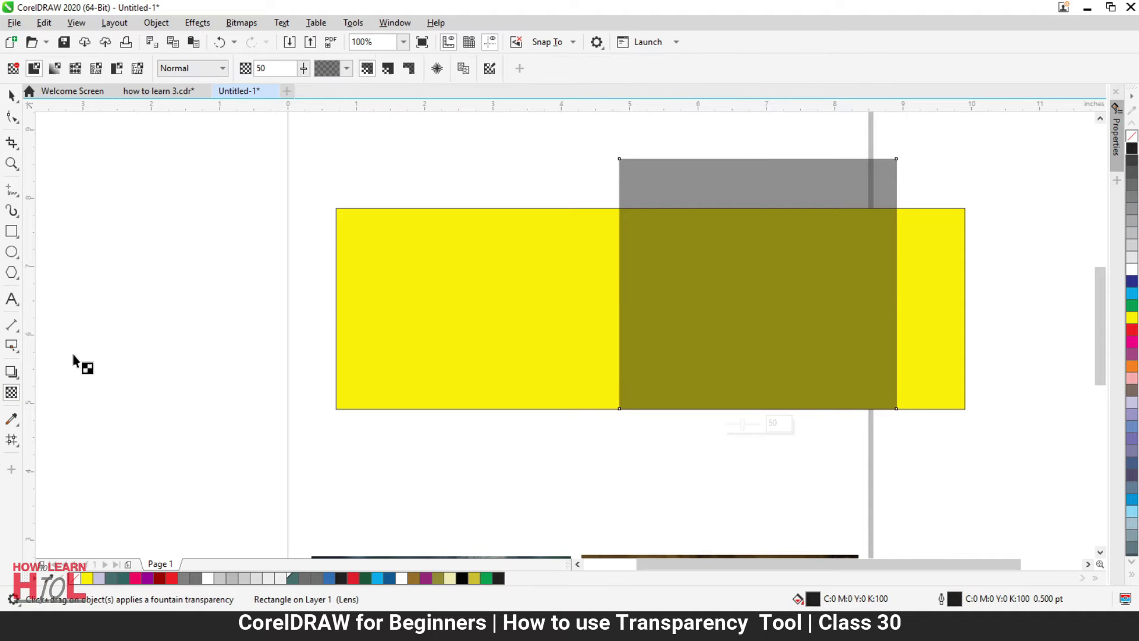
pyautogui.click(306, 69)
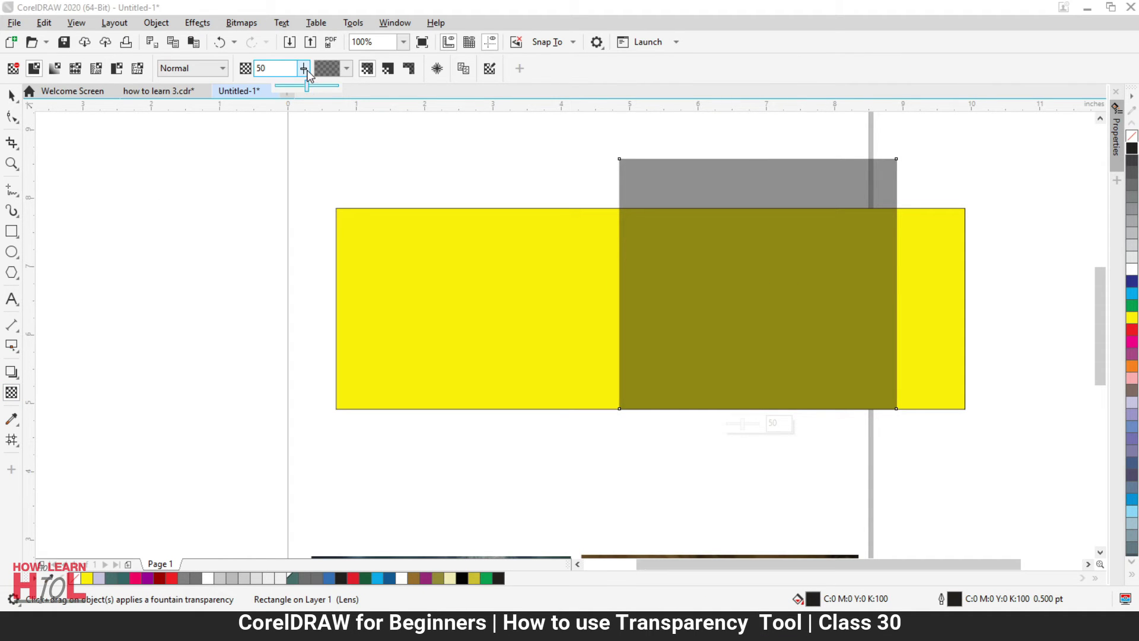
pyautogui.moveTo(306, 86); pyautogui.dragTo(292, 86)
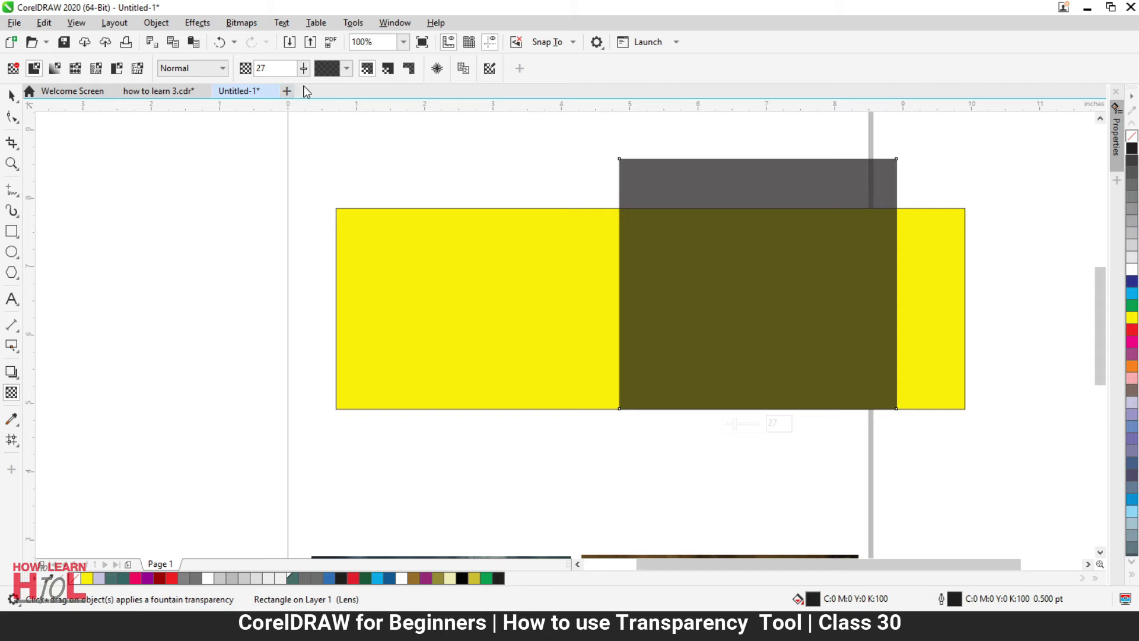
pyautogui.click(302, 70)
pyautogui.moveTo(300, 86); pyautogui.dragTo(352, 95)
pyautogui.click(298, 70)
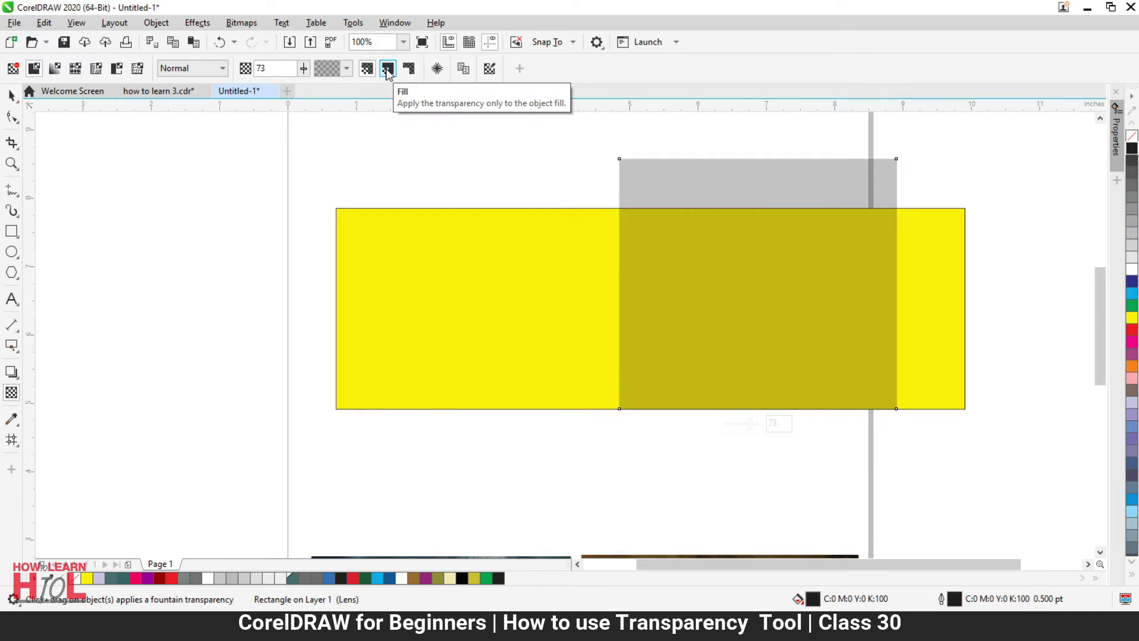
# Step: Recolor the transparent rectangle with a green fill and a cyan outline
pyautogui.click(1133, 306)
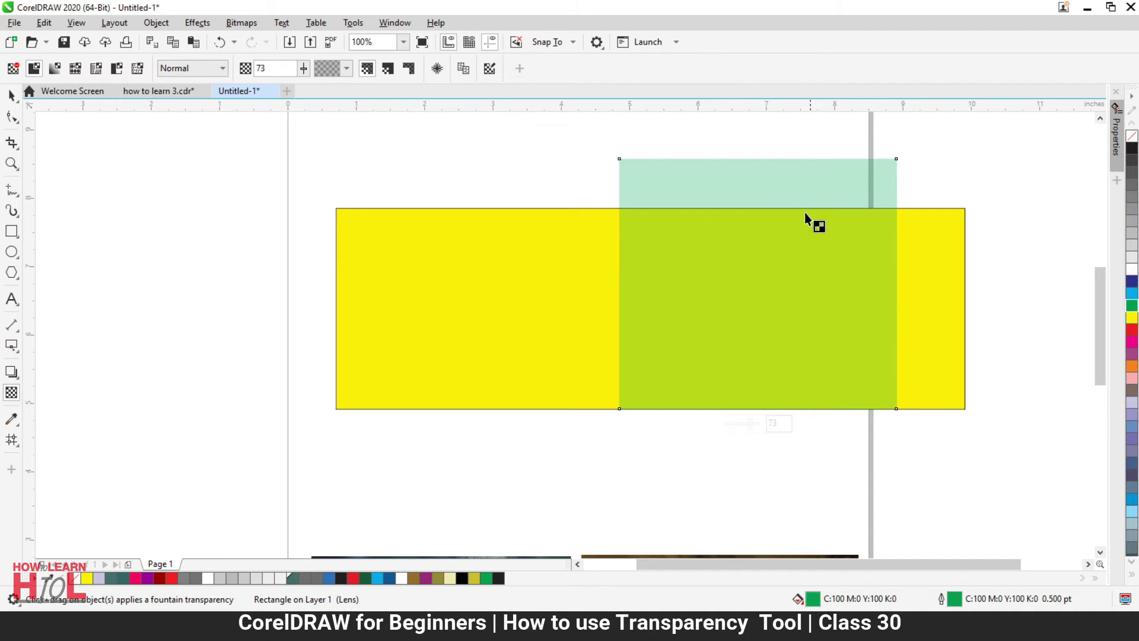
pyautogui.click(11, 95)
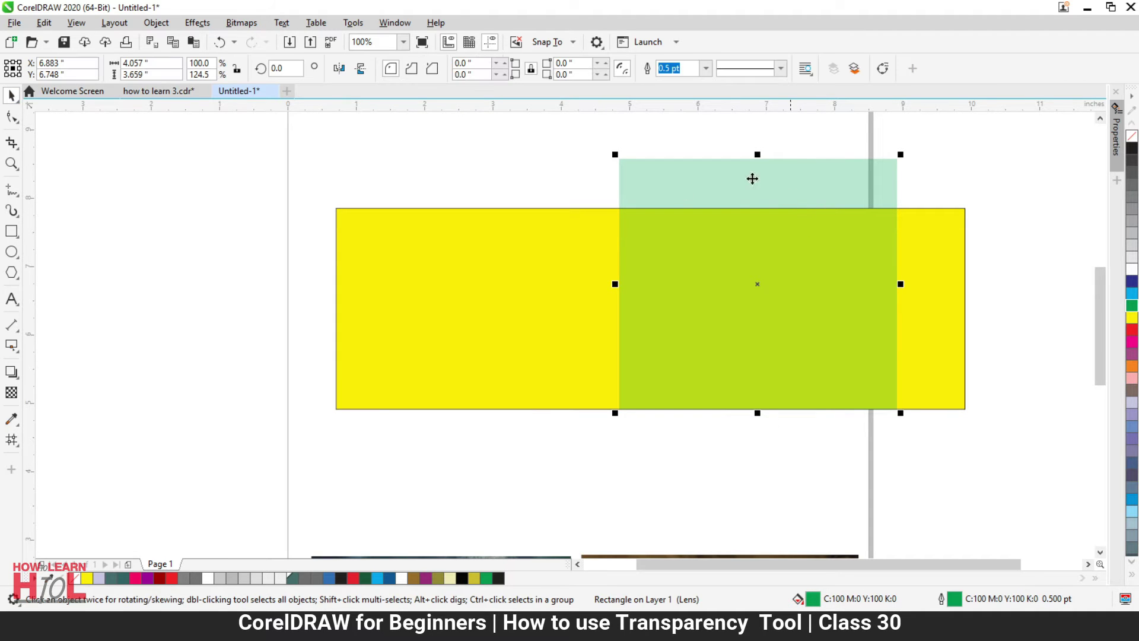
pyautogui.rightClick(1132, 293)
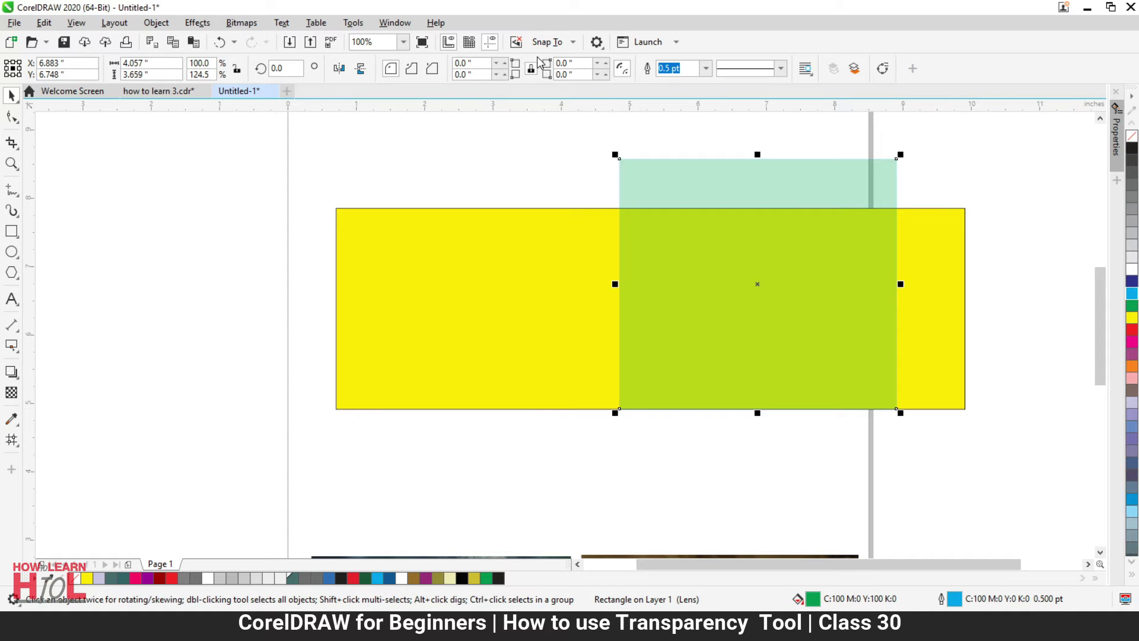
# Step: Thicken the transparent rectangle's outline, trying 12 pt and settling on 16 pt
pyautogui.click(706, 68)
pyautogui.click(664, 186)
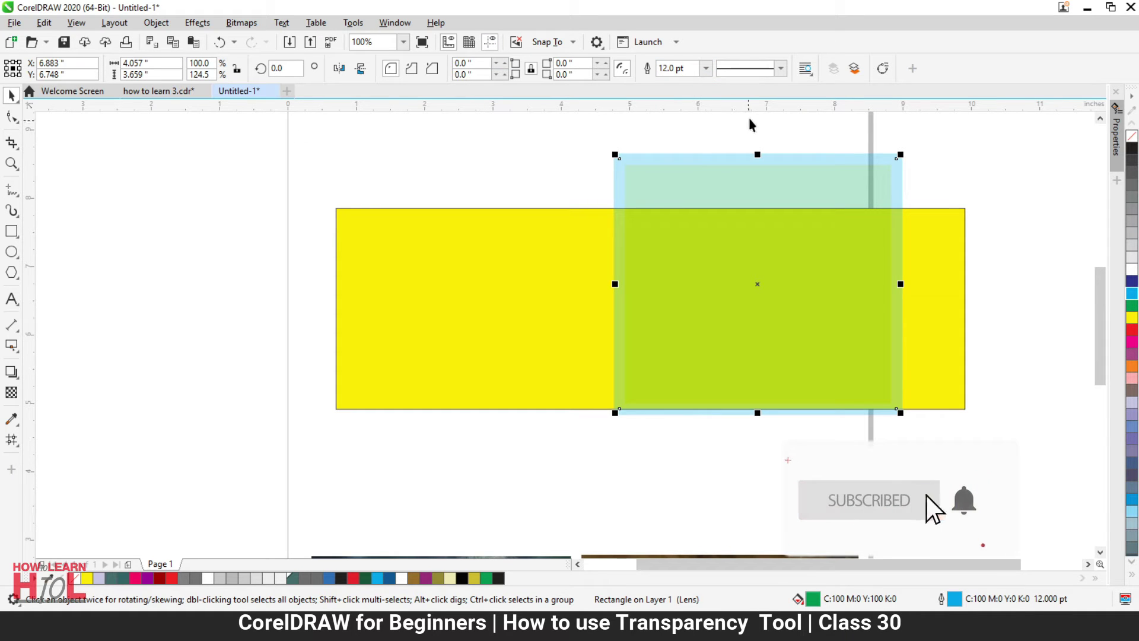
pyautogui.click(715, 69)
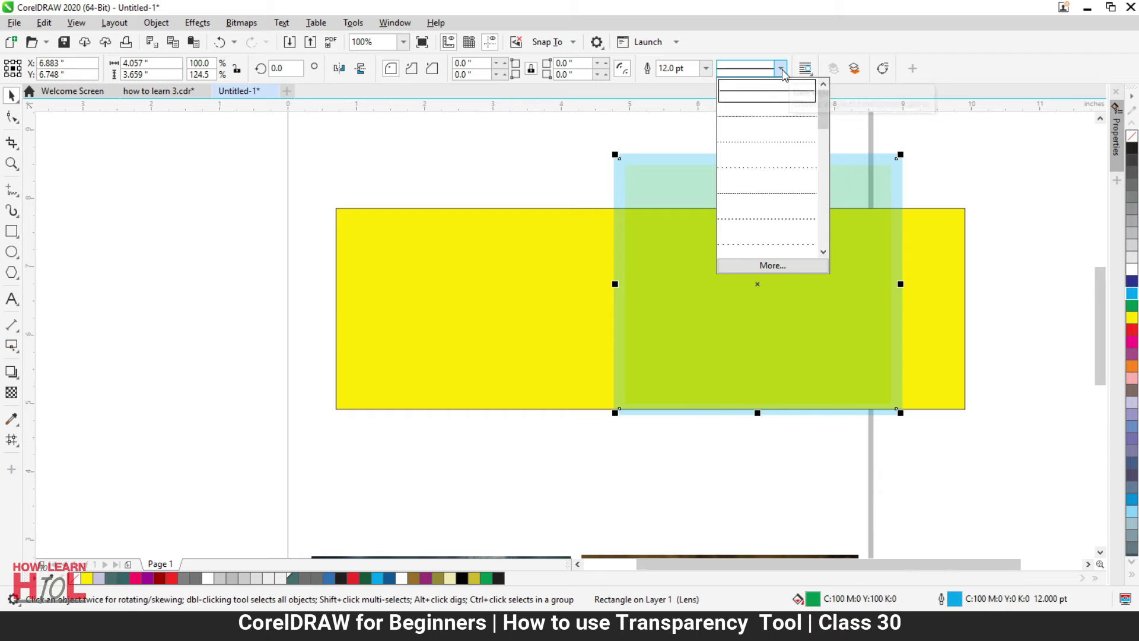
pyautogui.click(716, 70)
pyautogui.click(707, 68)
pyautogui.click(671, 202)
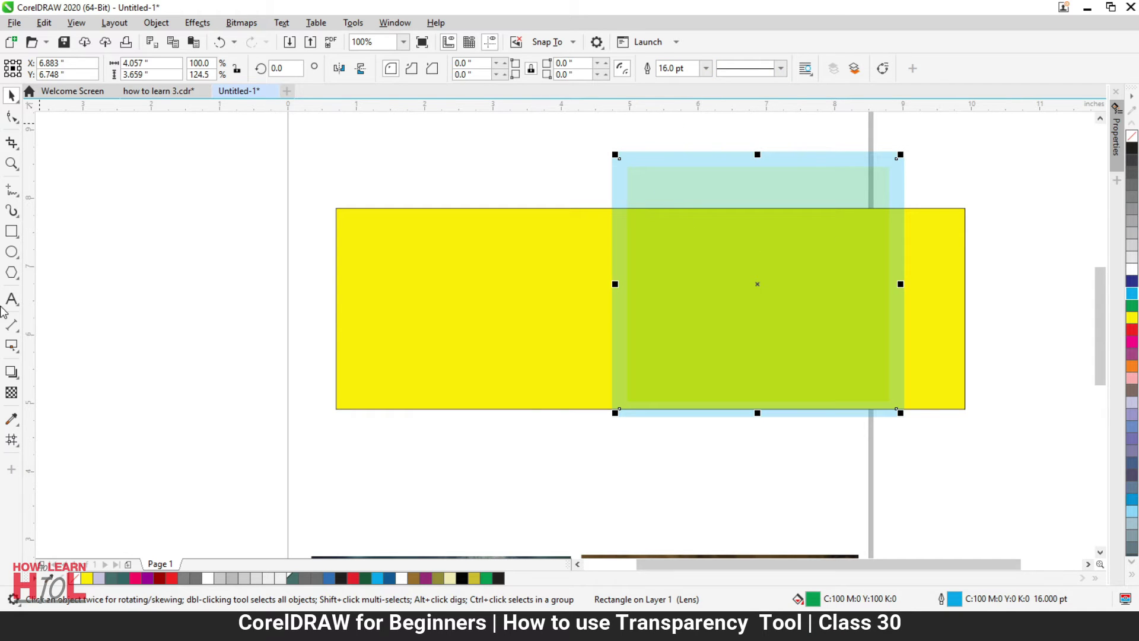
# Step: Try limiting the rectangle's transparency to the fill only, and to the outline only
pyautogui.click(12, 400)
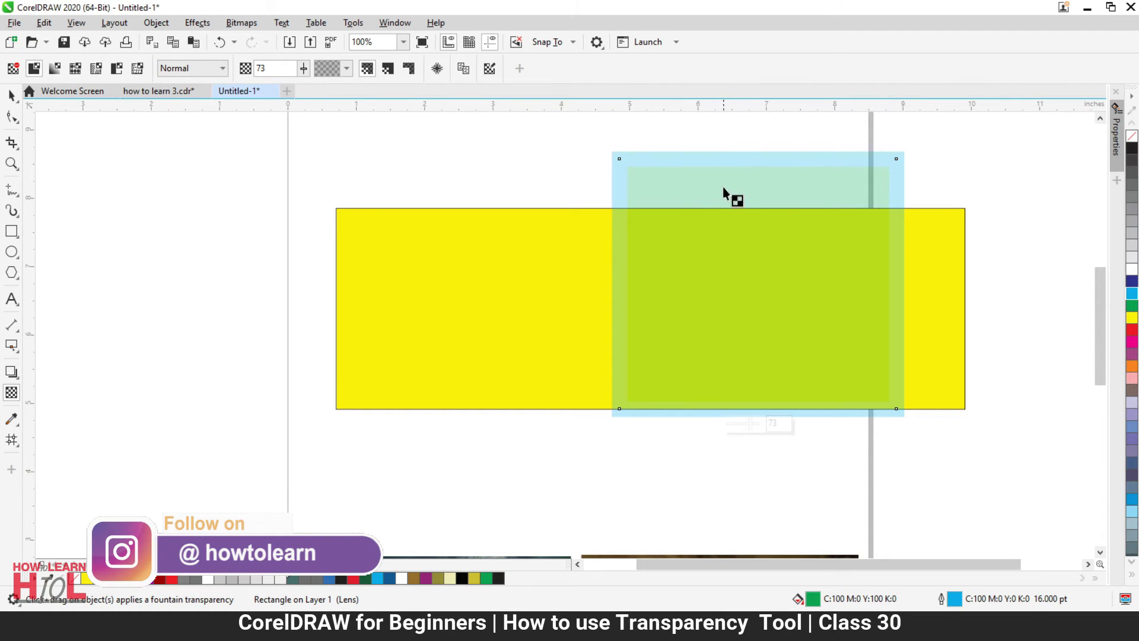
pyautogui.click(388, 68)
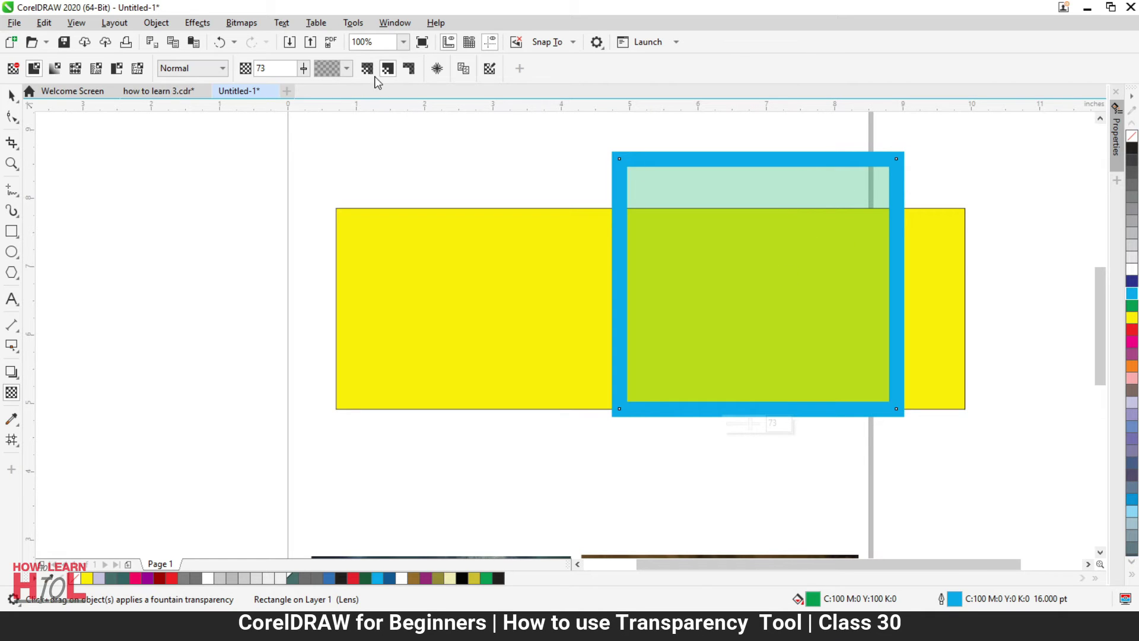
pyautogui.click(410, 69)
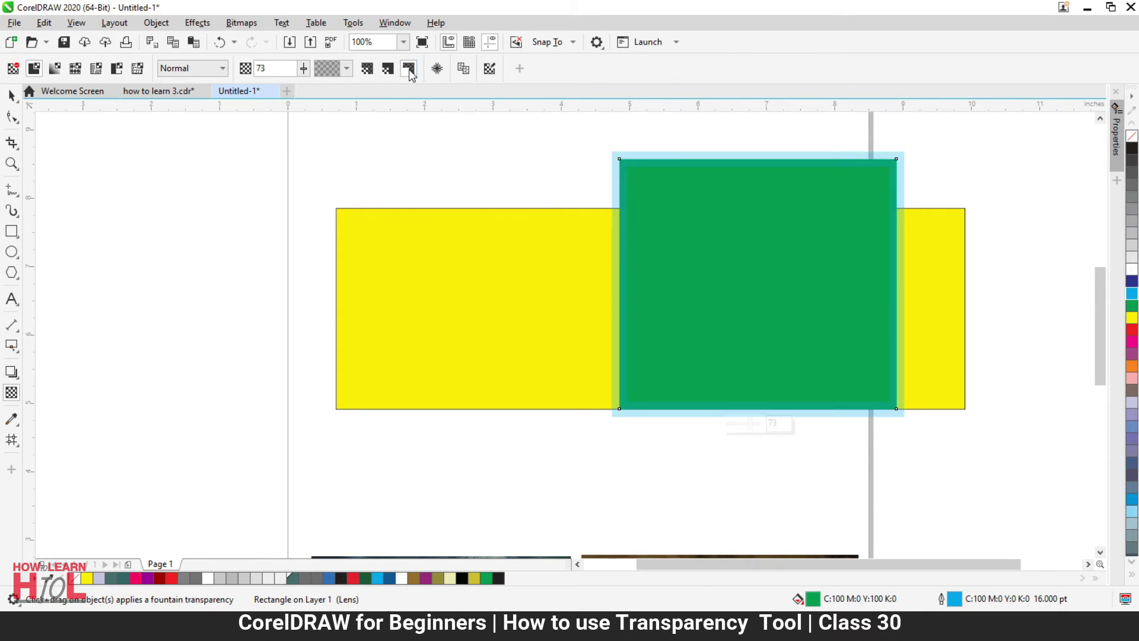
# Step: Color the rectangle's outline black and compare the transparency targets, ending with both fill and outline transparent
pyautogui.rightClick(1133, 148)
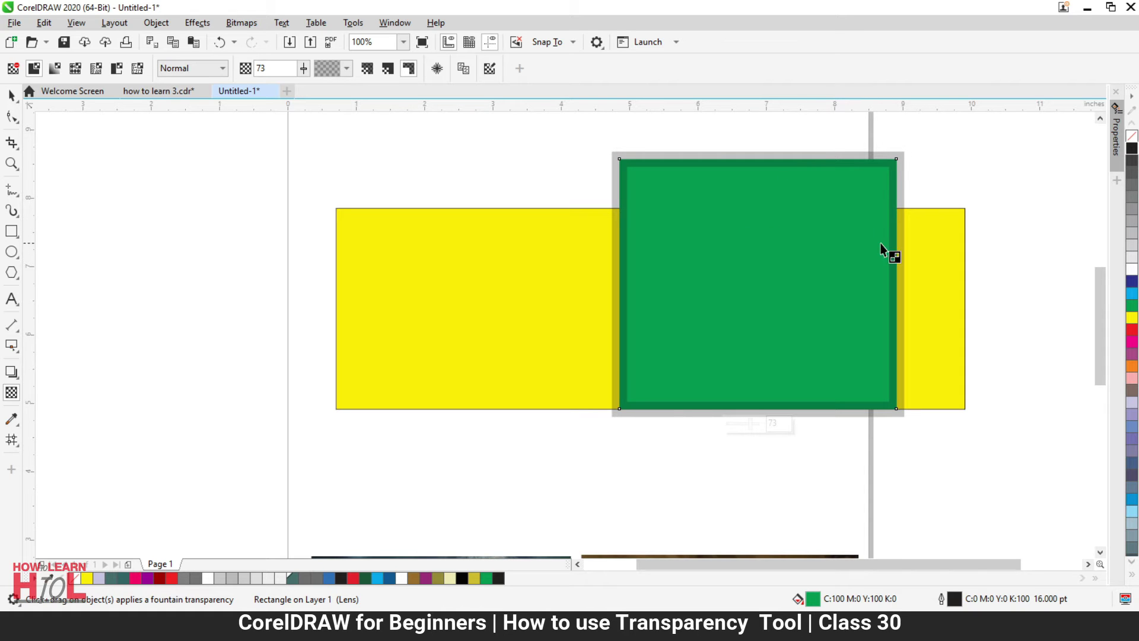
pyautogui.click(387, 69)
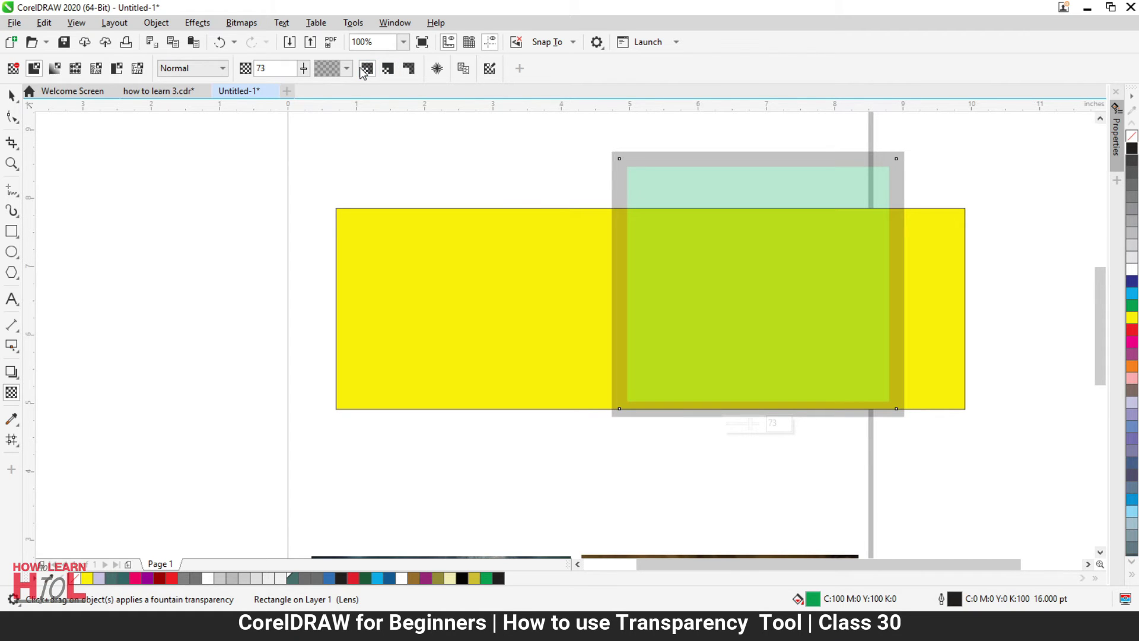
pyautogui.click(409, 69)
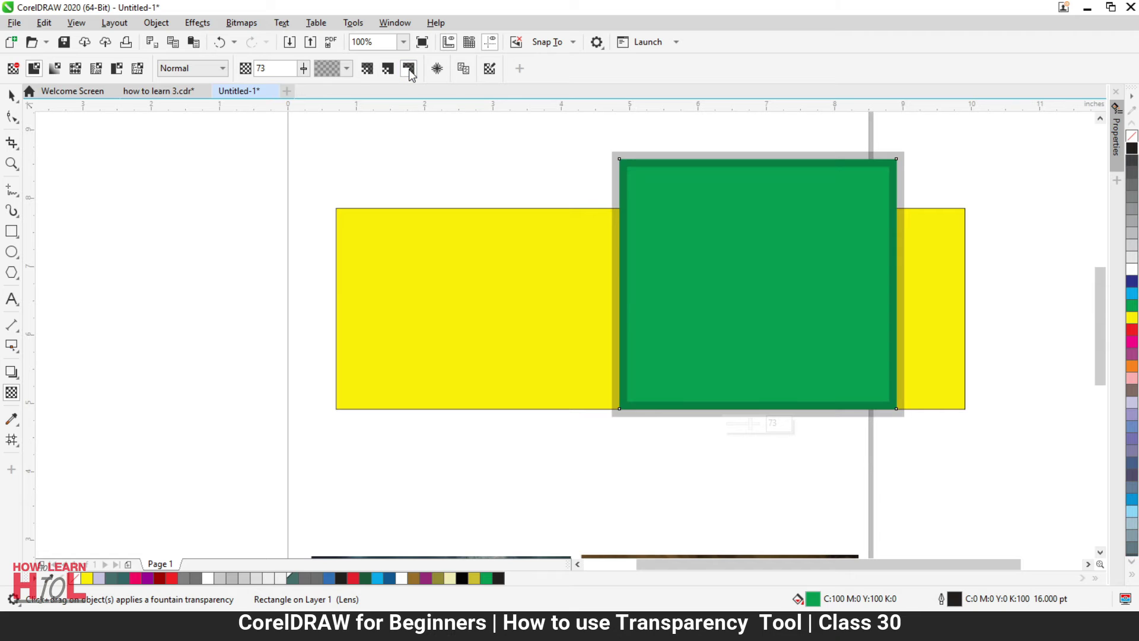
pyautogui.click(367, 69)
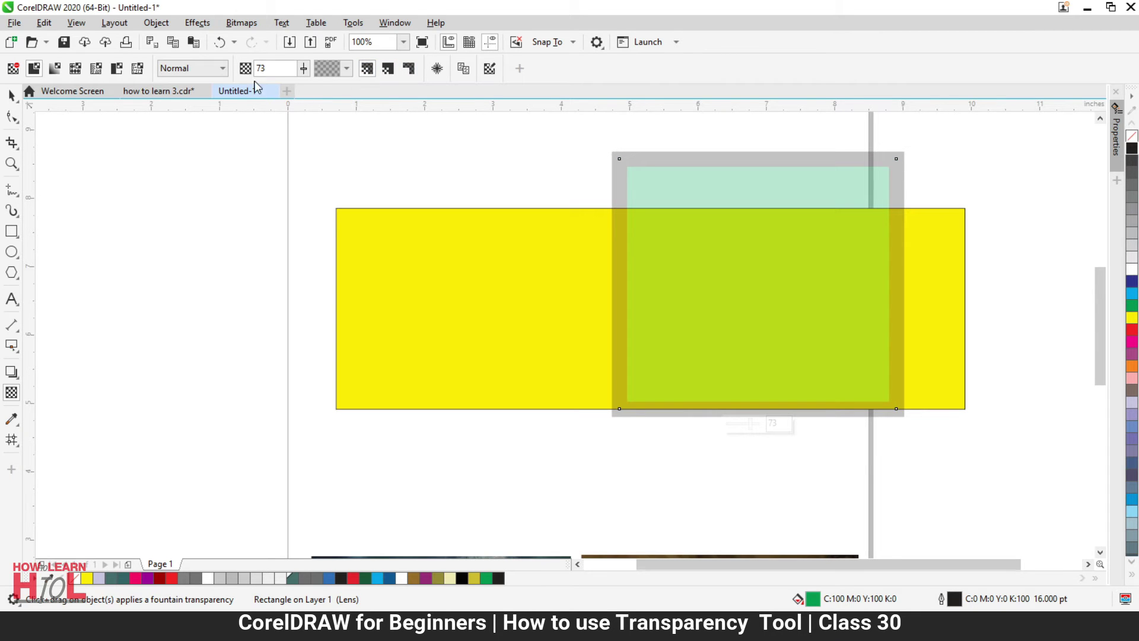
# Step: Try the Color, Saturation and Logical XOR merge modes on the transparent rectangle
pyautogui.click(193, 68)
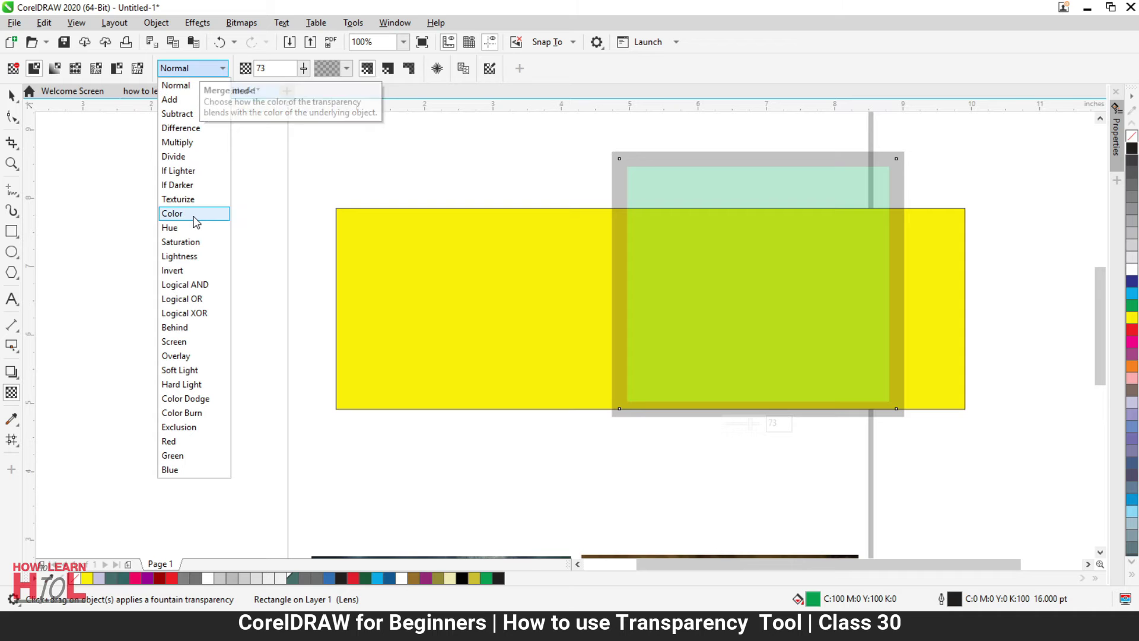
pyautogui.click(194, 217)
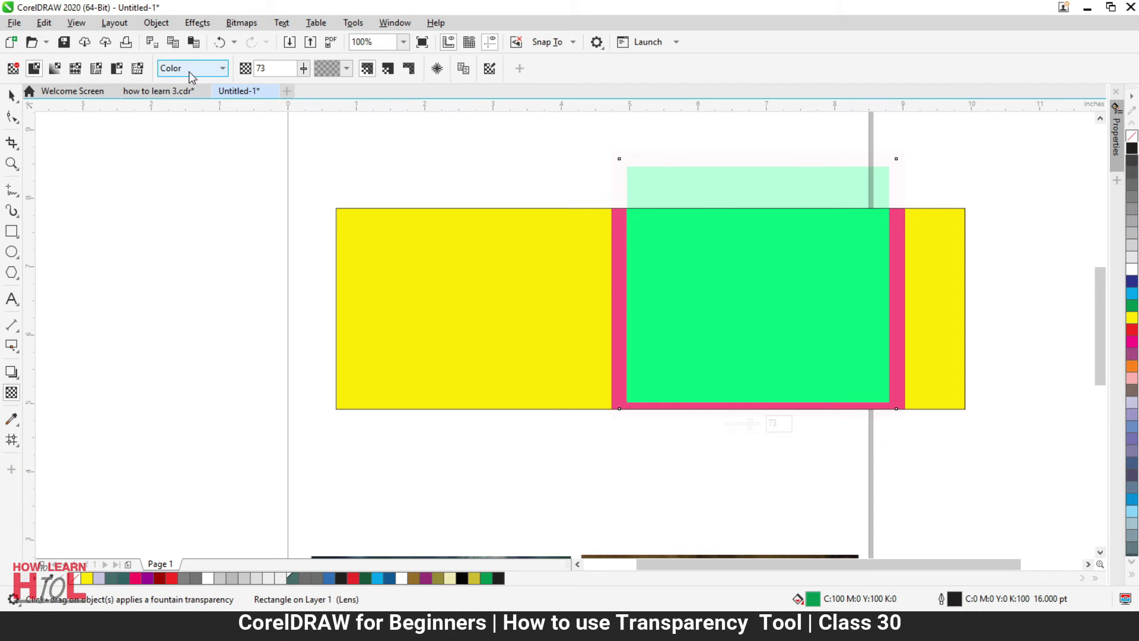
pyautogui.click(189, 70)
pyautogui.click(194, 243)
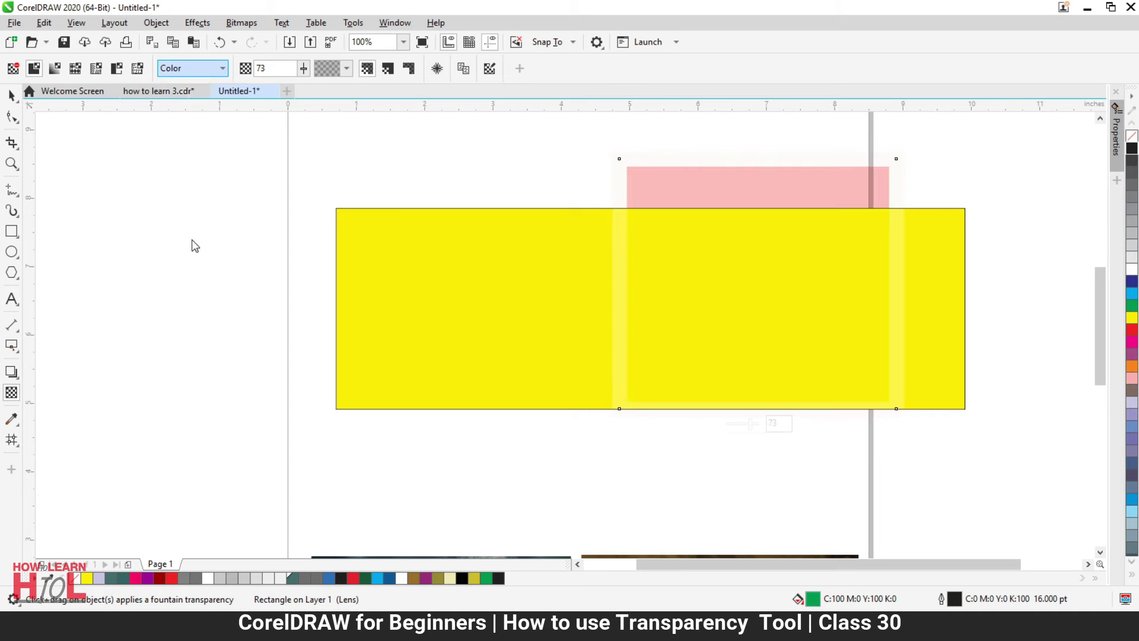
pyautogui.click(190, 70)
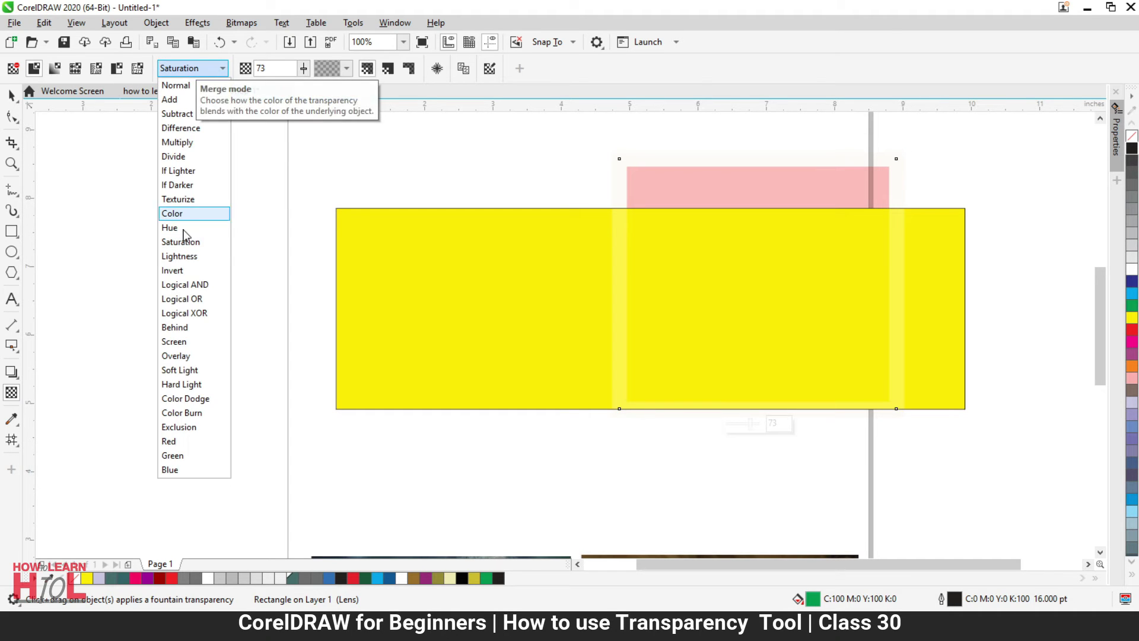
pyautogui.click(184, 310)
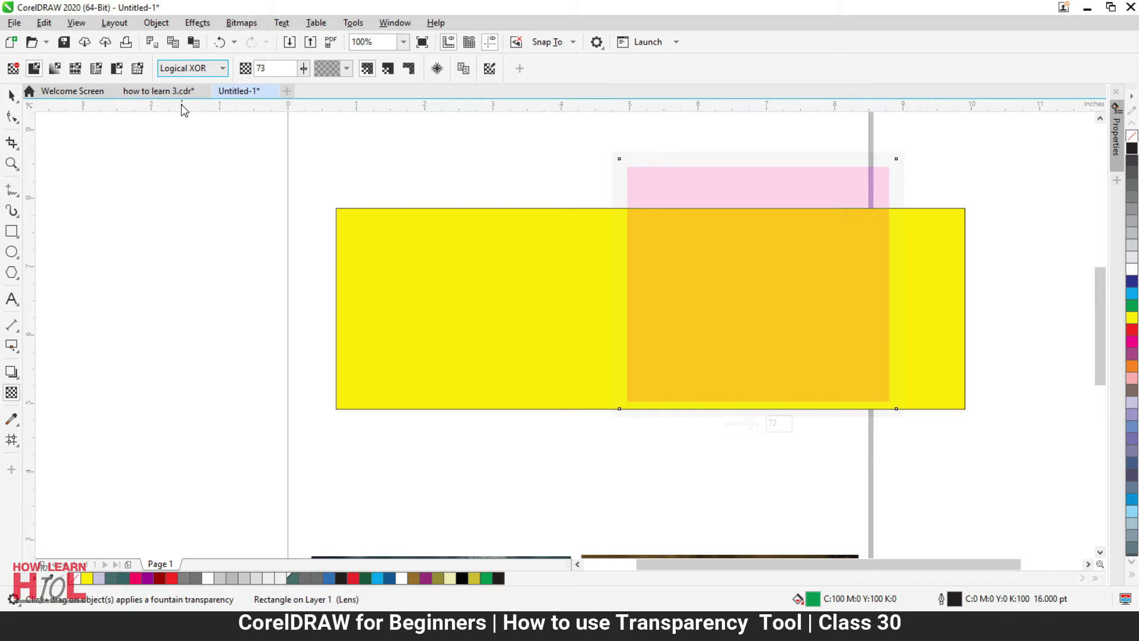
# Step: Try the Overlay, Invert and Add merge modes on the transparent rectangle, ending with Normal
pyautogui.click(177, 66)
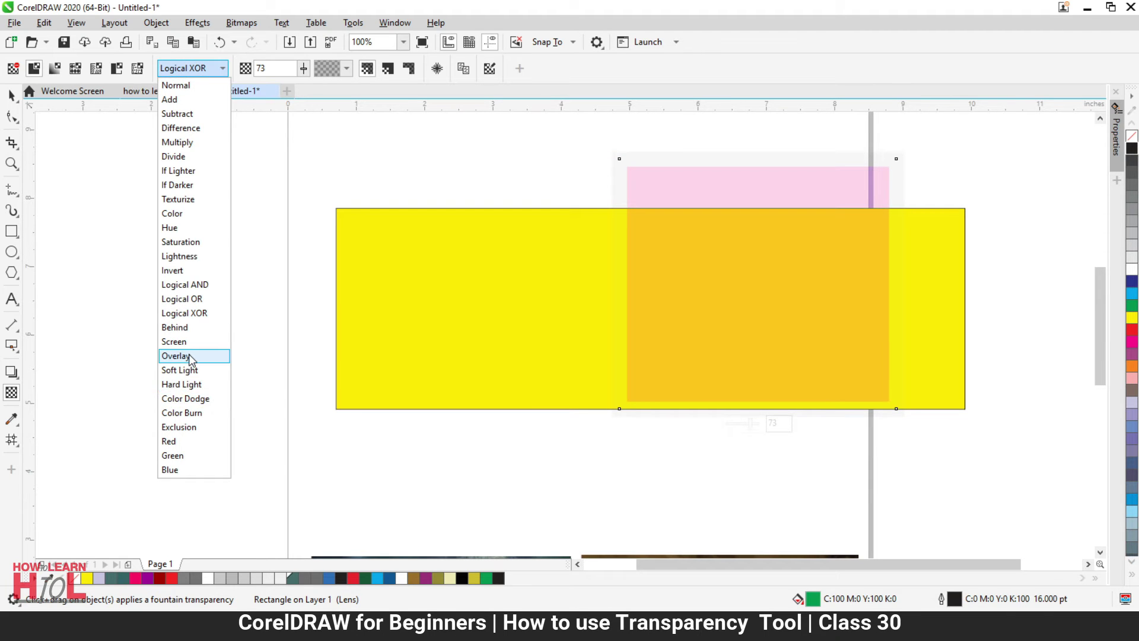
pyautogui.click(188, 359)
pyautogui.click(183, 69)
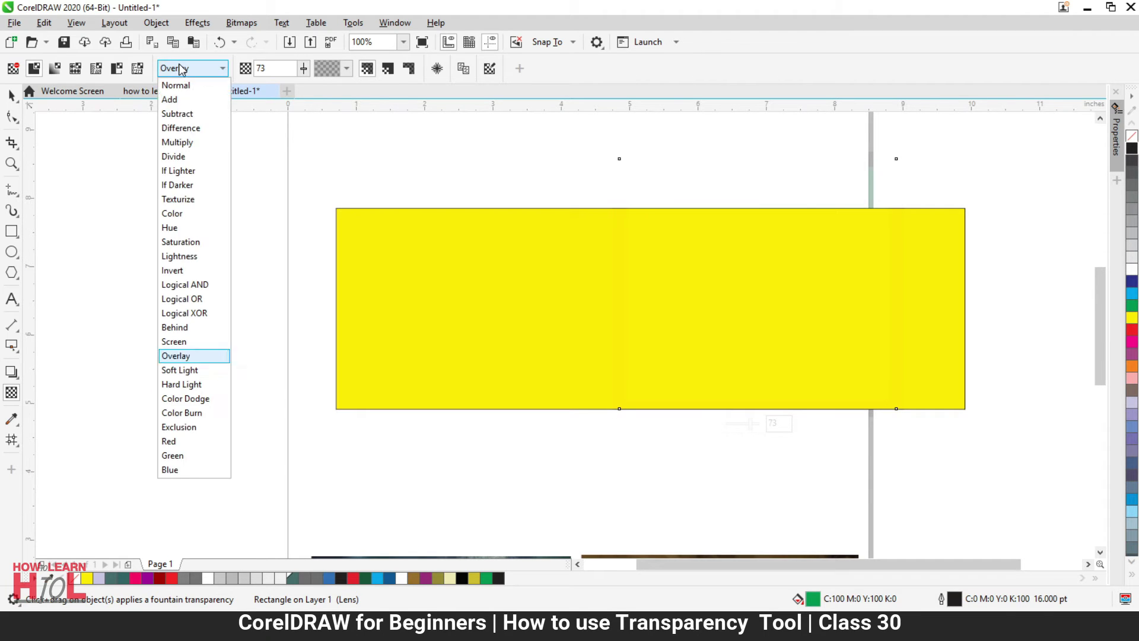
pyautogui.click(178, 264)
pyautogui.click(180, 69)
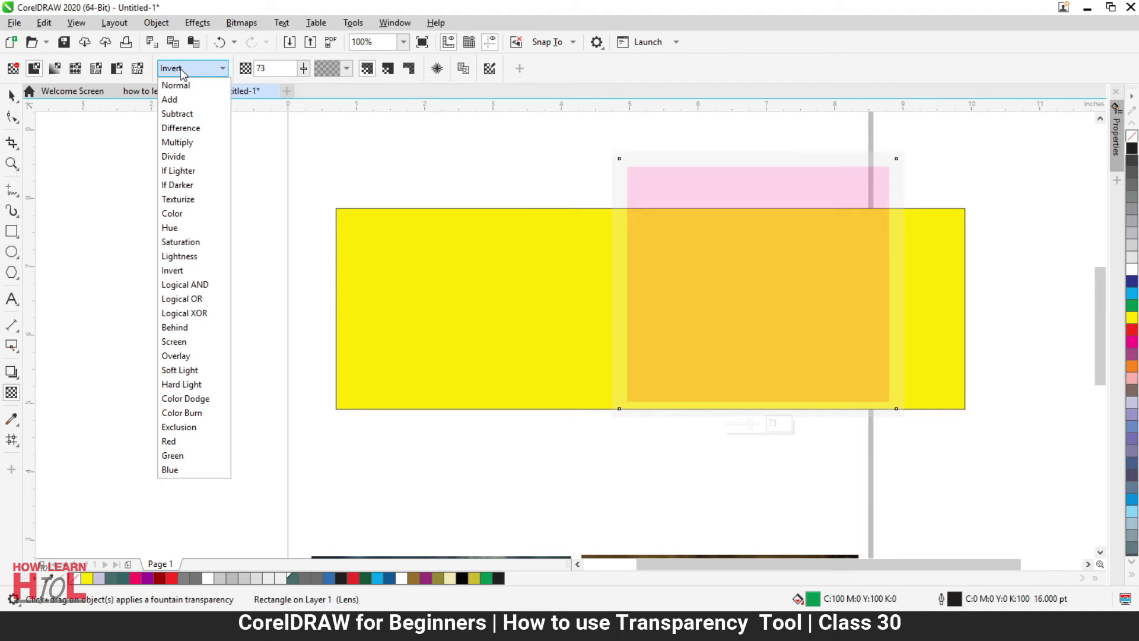
pyautogui.click(179, 99)
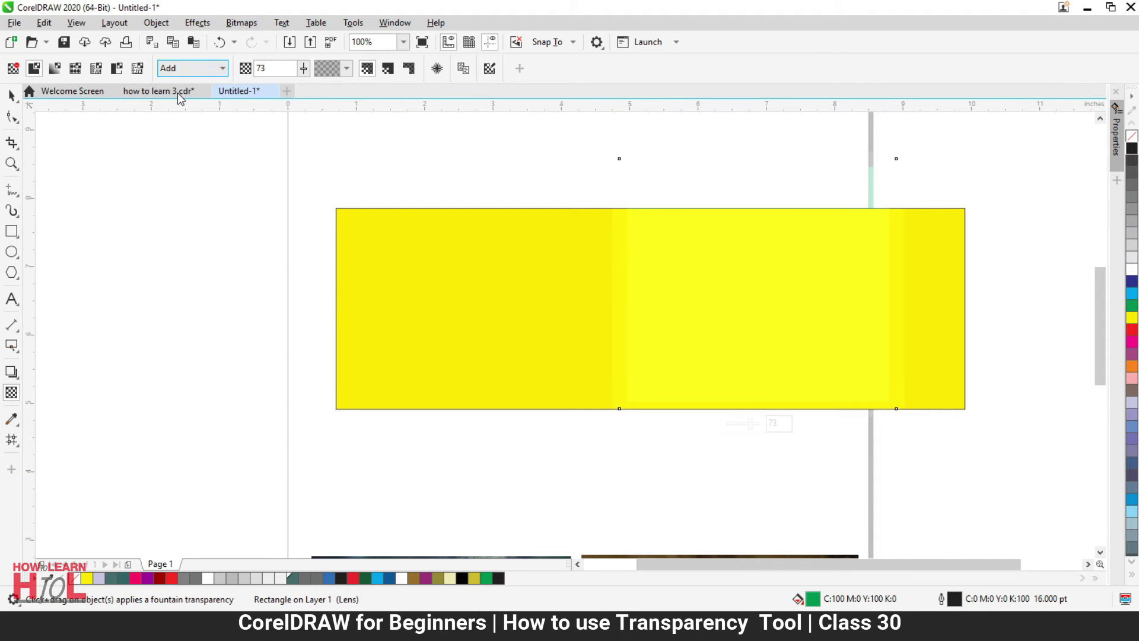
pyautogui.click(182, 70)
pyautogui.click(185, 87)
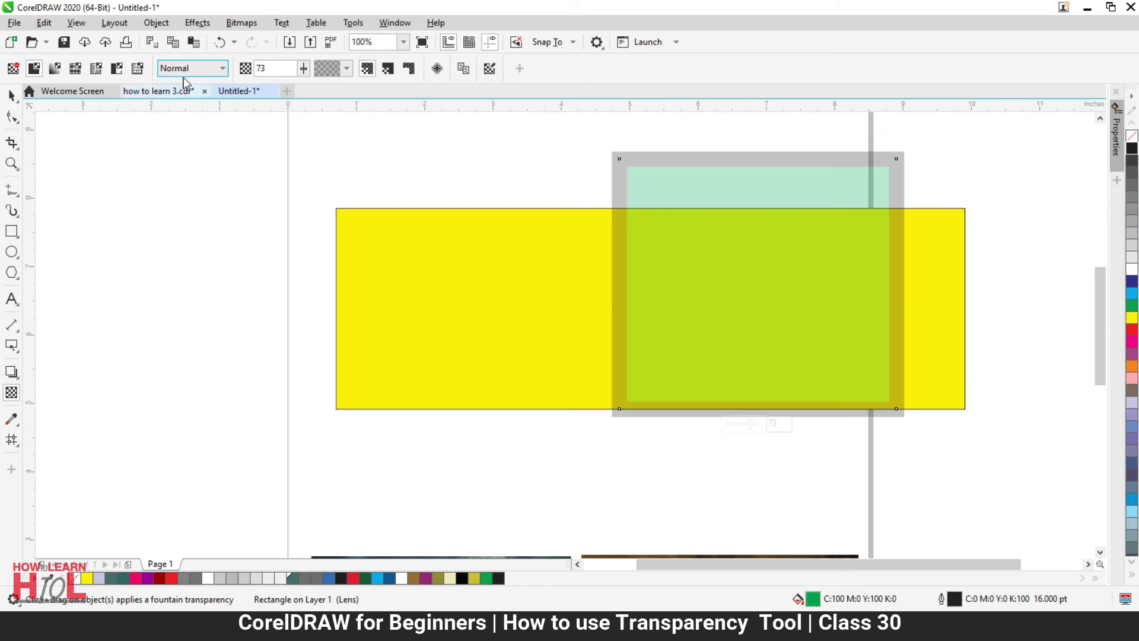
pyautogui.click(185, 70)
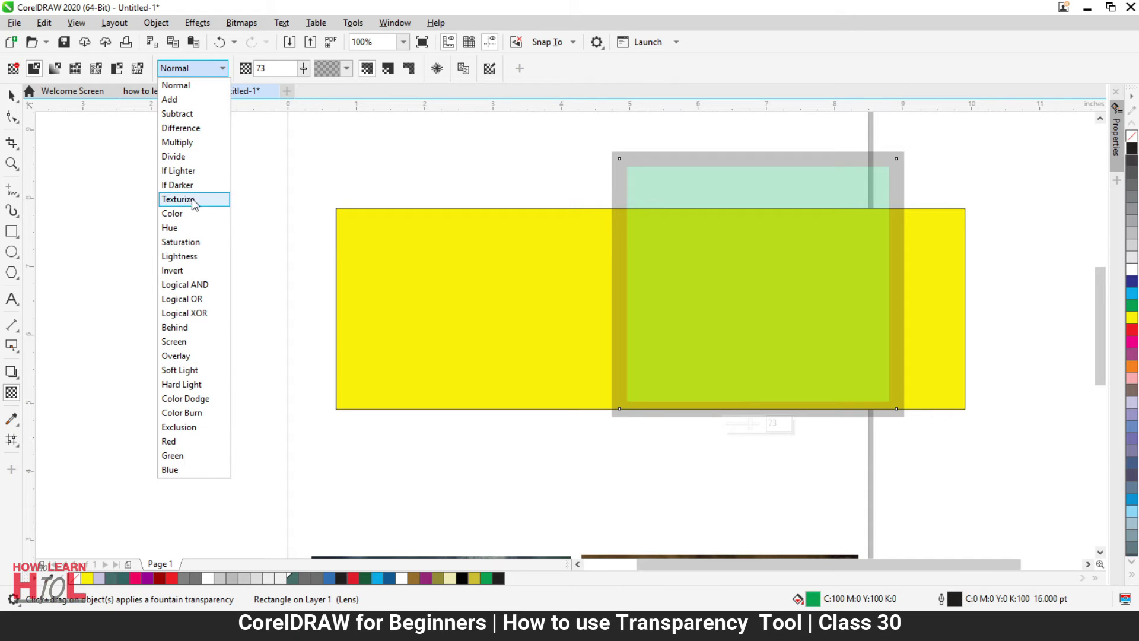
pyautogui.click(187, 69)
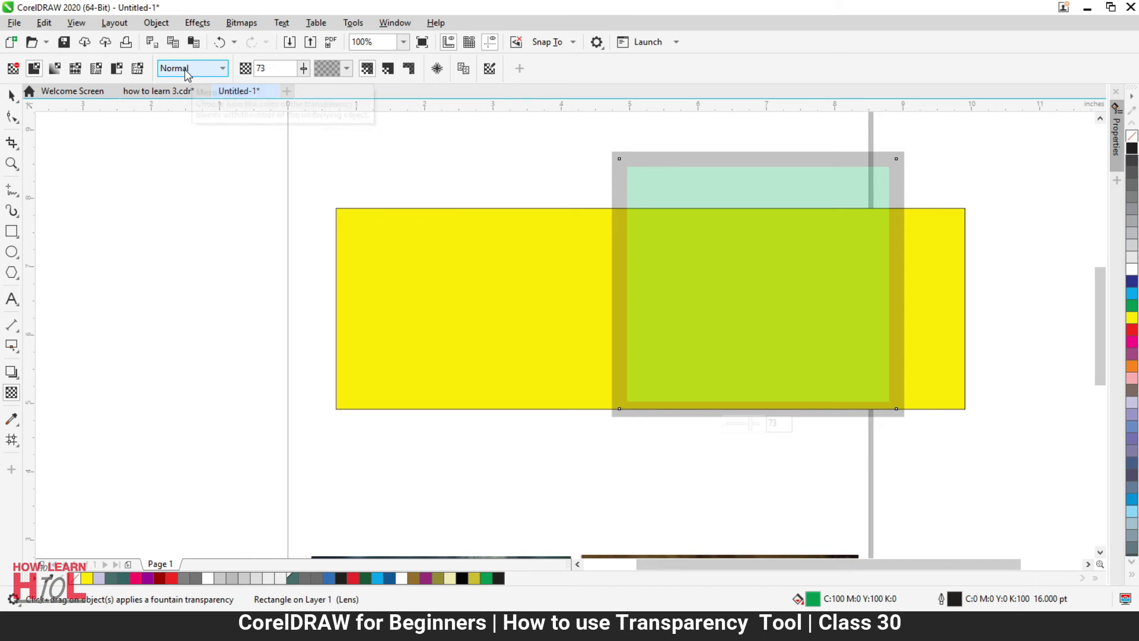
# Step: Freeze the rectangle's transparency and move the frozen object off the yellow rectangle, out past its left end
pyautogui.click(438, 69)
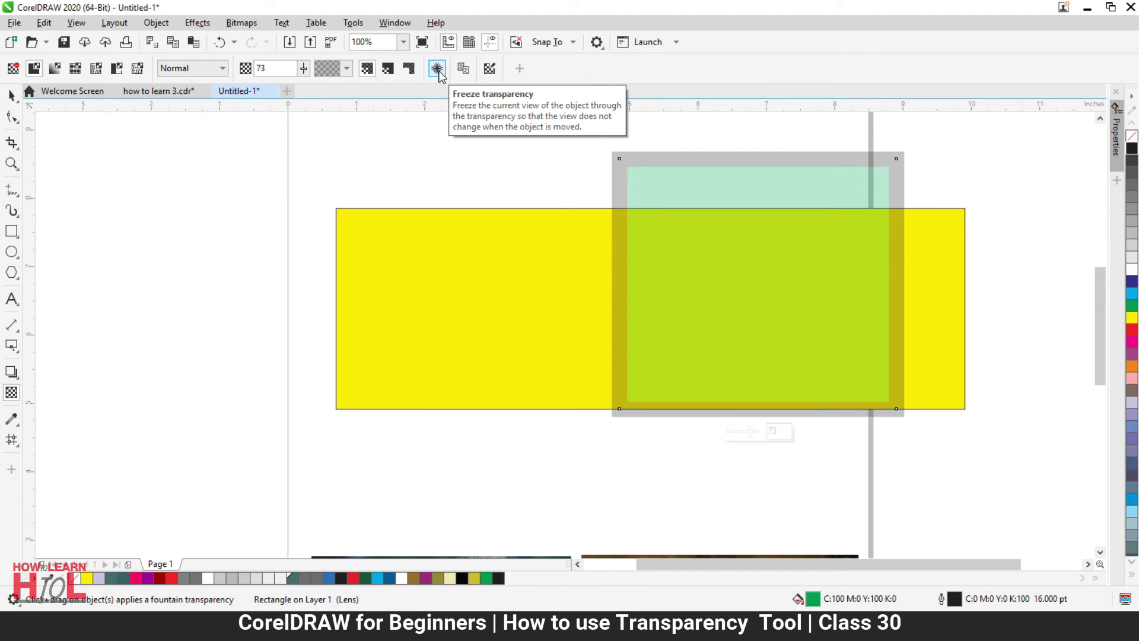
pyautogui.click(438, 68)
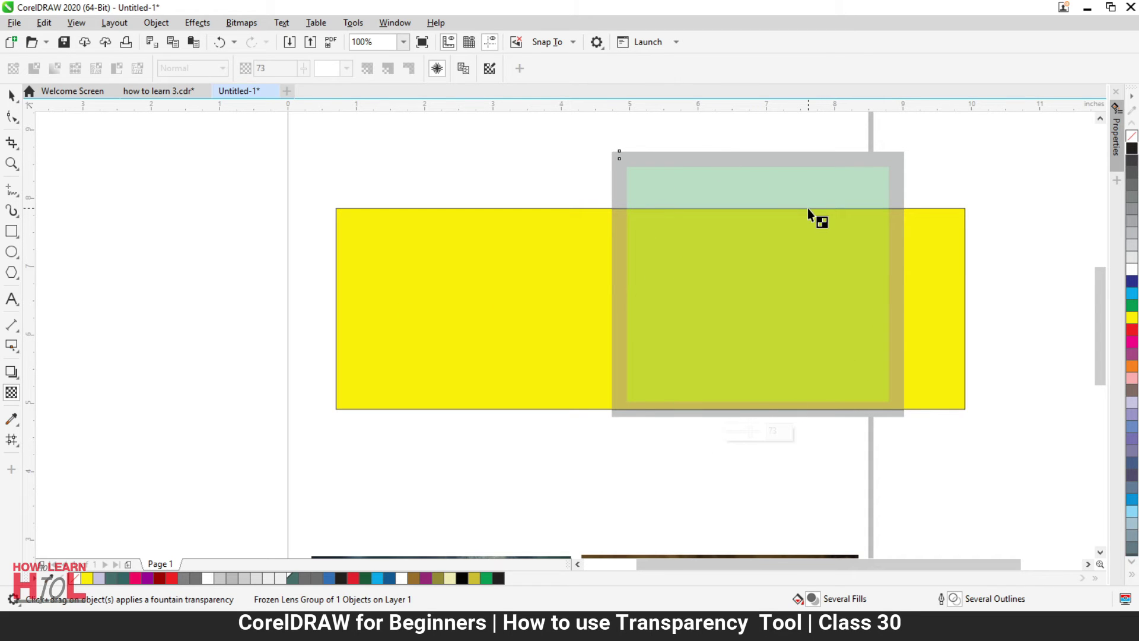
pyautogui.click(11, 92)
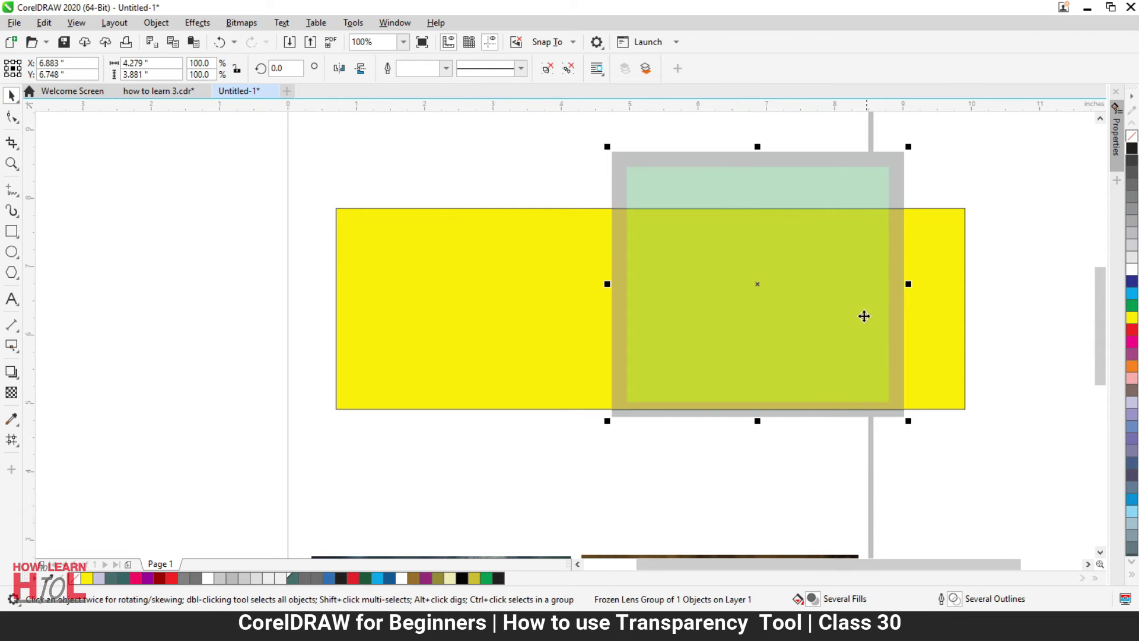
pyautogui.moveTo(806, 302); pyautogui.dragTo(191, 346)
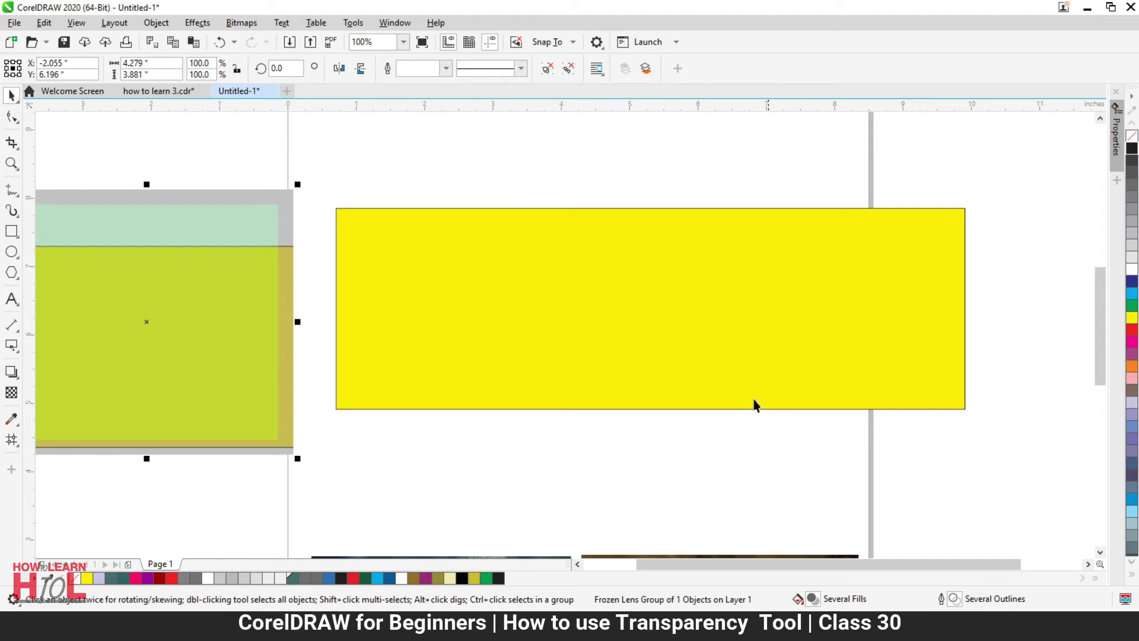
# Step: Unfreeze the moved rectangle for comparison, undo back to its original position over the yellow rectangle, and unfreeze it there
pyautogui.click(12, 392)
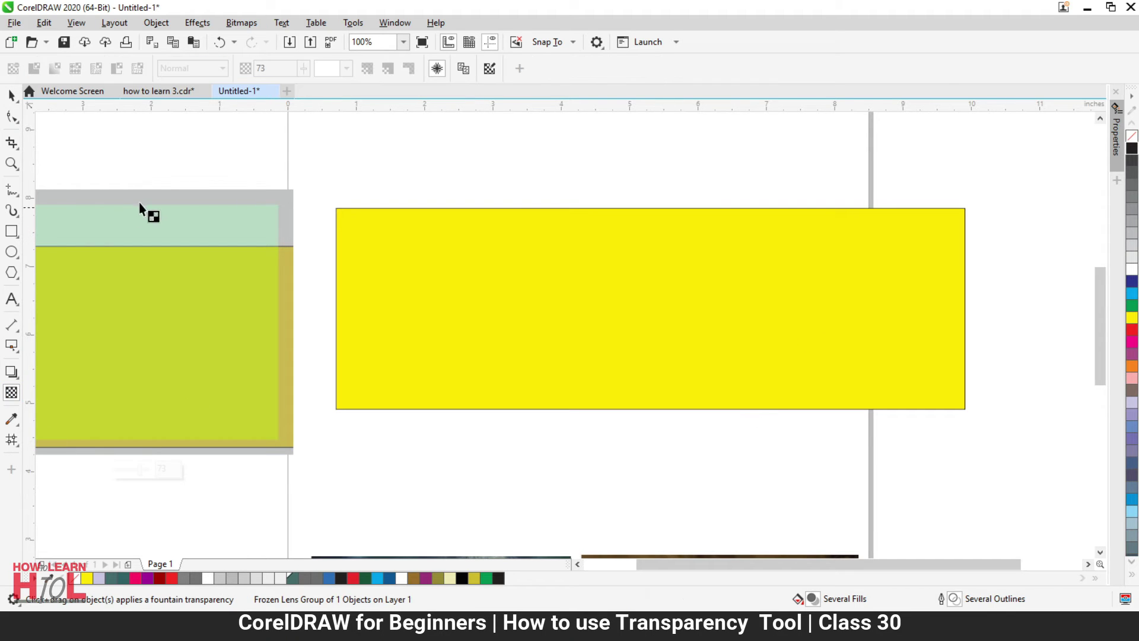
pyautogui.click(437, 70)
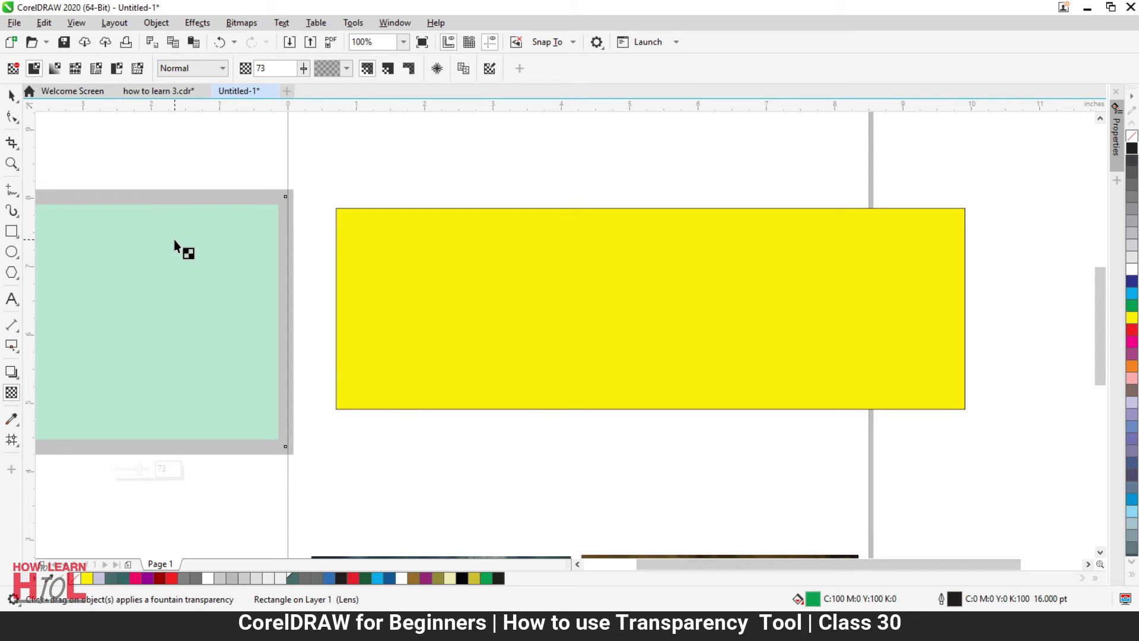
pyautogui.hotkey('ctrl', 'z')
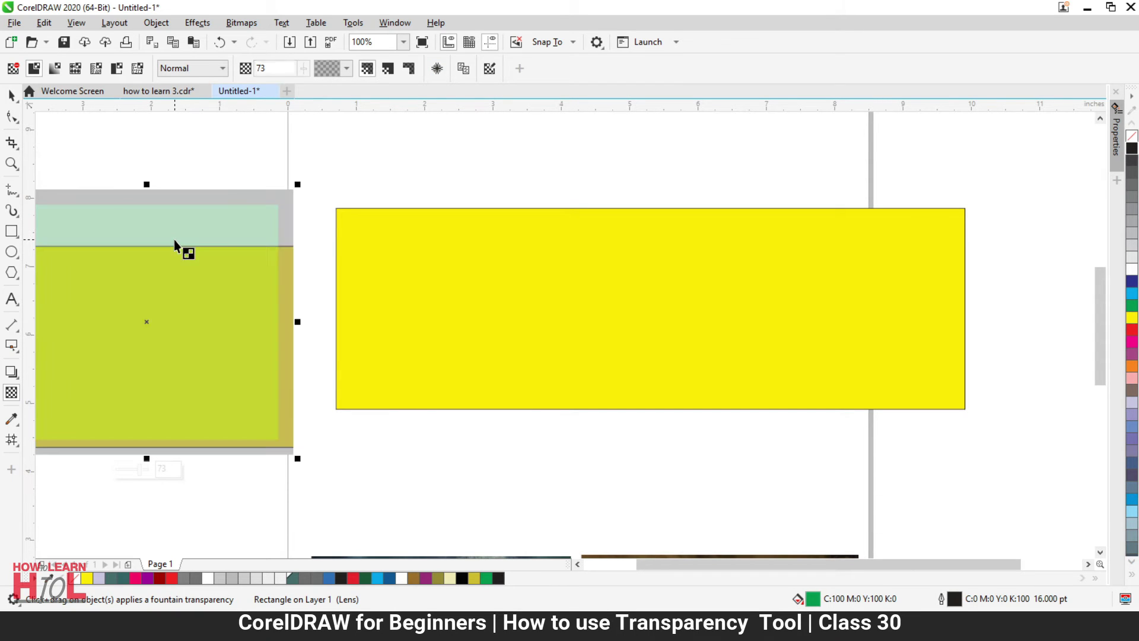
pyautogui.hotkey('ctrl', 'z')
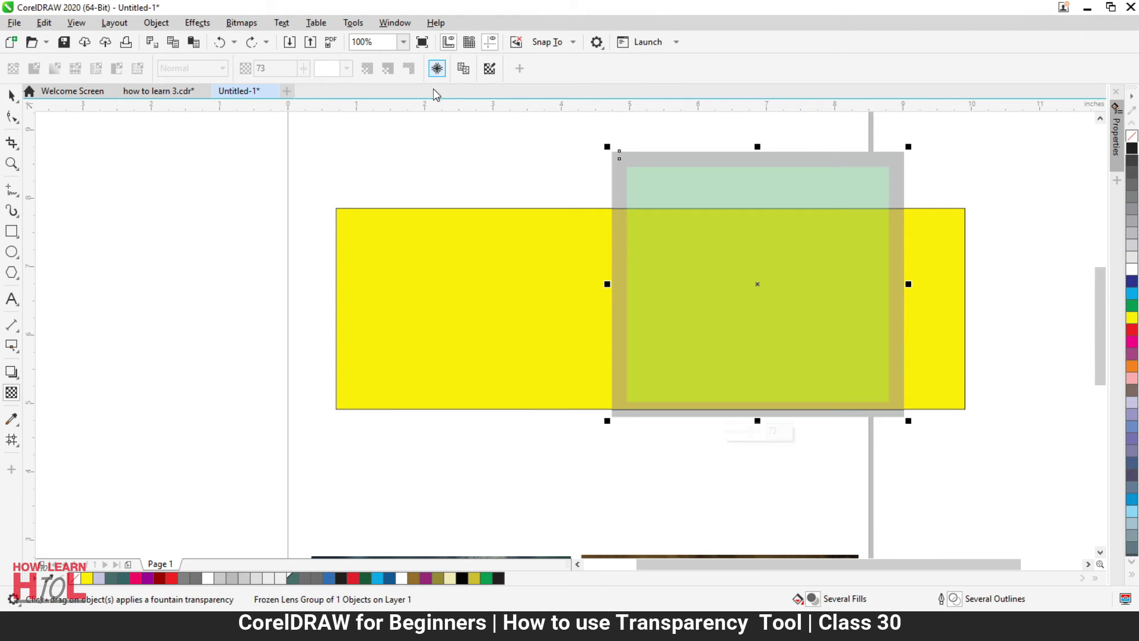
pyautogui.click(437, 70)
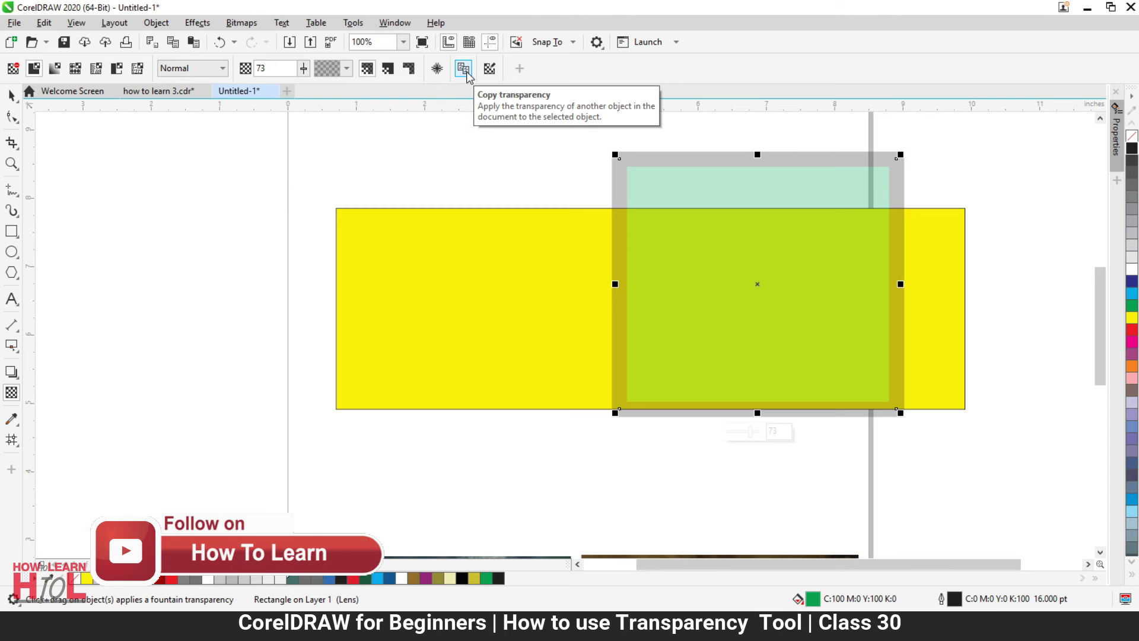
# Step: Examine the merge mode and transparency target options in the Edit Transparency dialog, and close it without changes
pyautogui.click(465, 69)
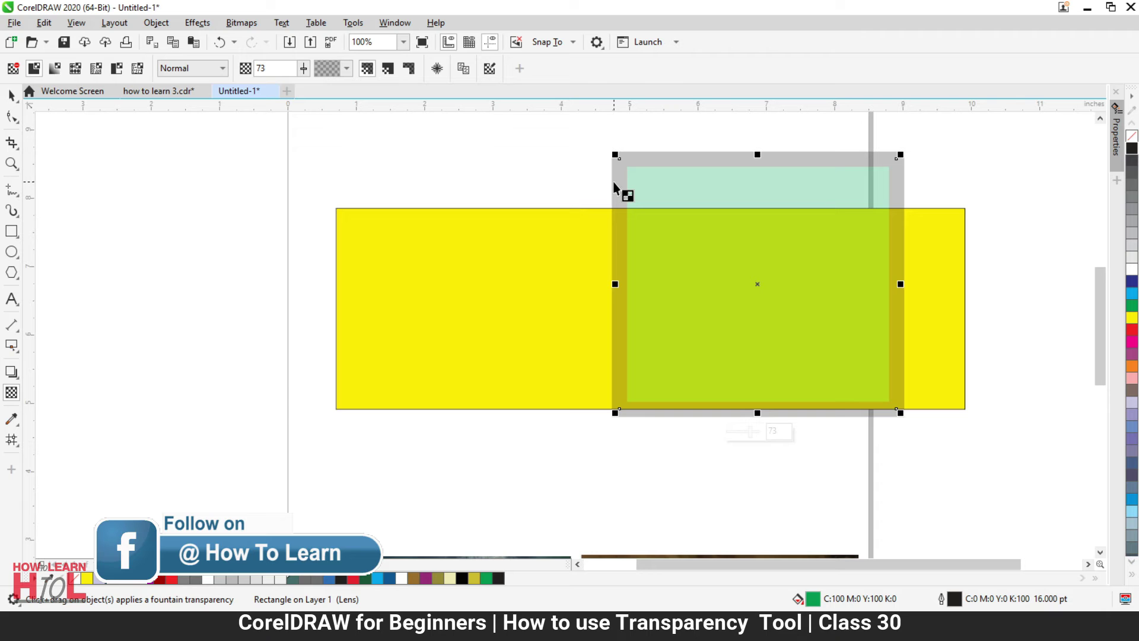
pyautogui.click(490, 69)
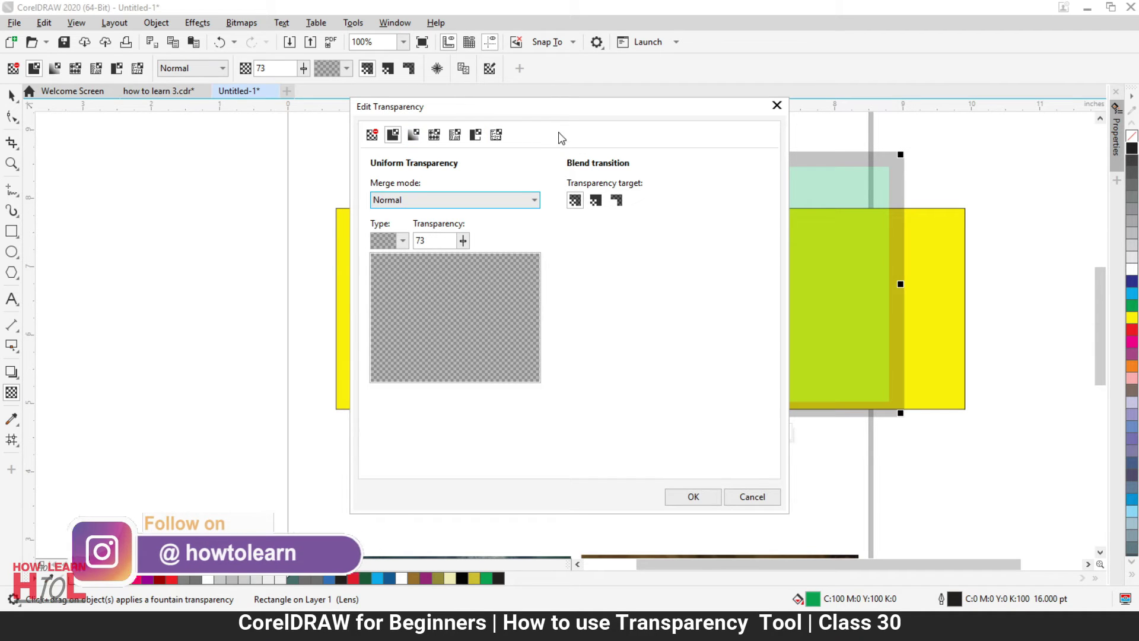
pyautogui.click(493, 199)
pyautogui.click(631, 256)
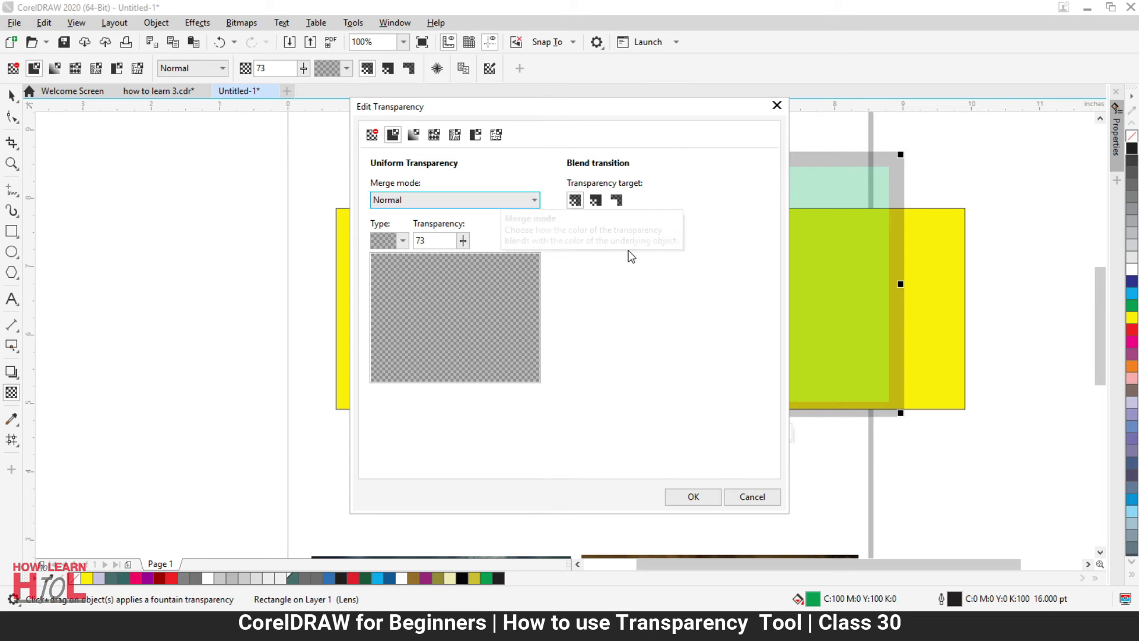
pyautogui.click(776, 107)
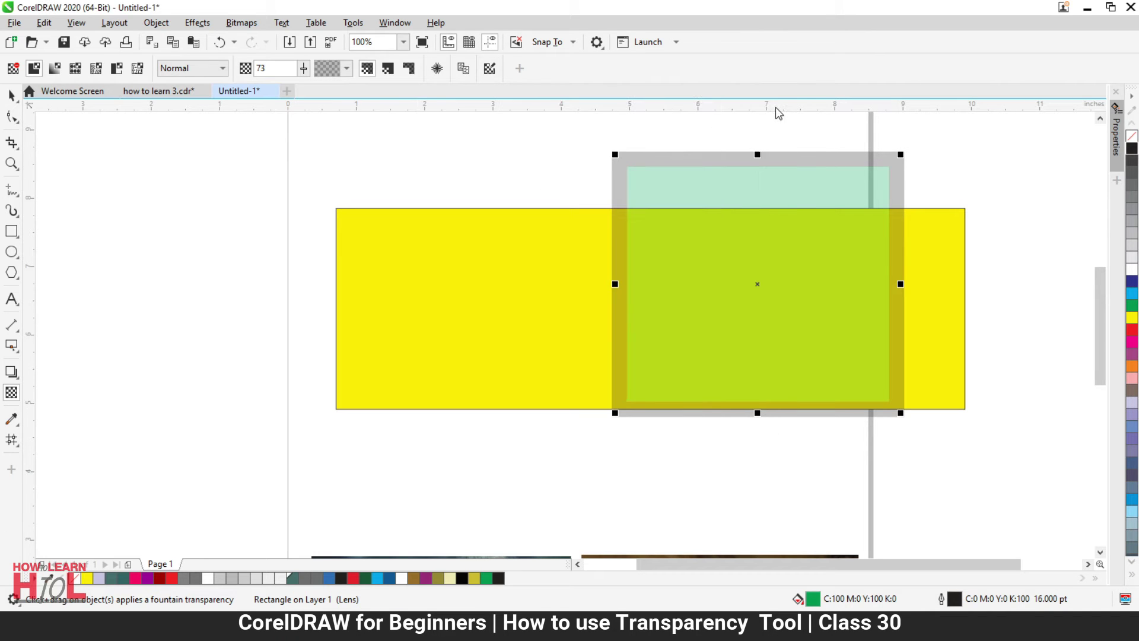
# Step: Replace the green rectangle's uniform transparency with a linear fountain transparency, moving its fully transparent start inward from the left edge
pyautogui.click(712, 198)
pyautogui.click(14, 69)
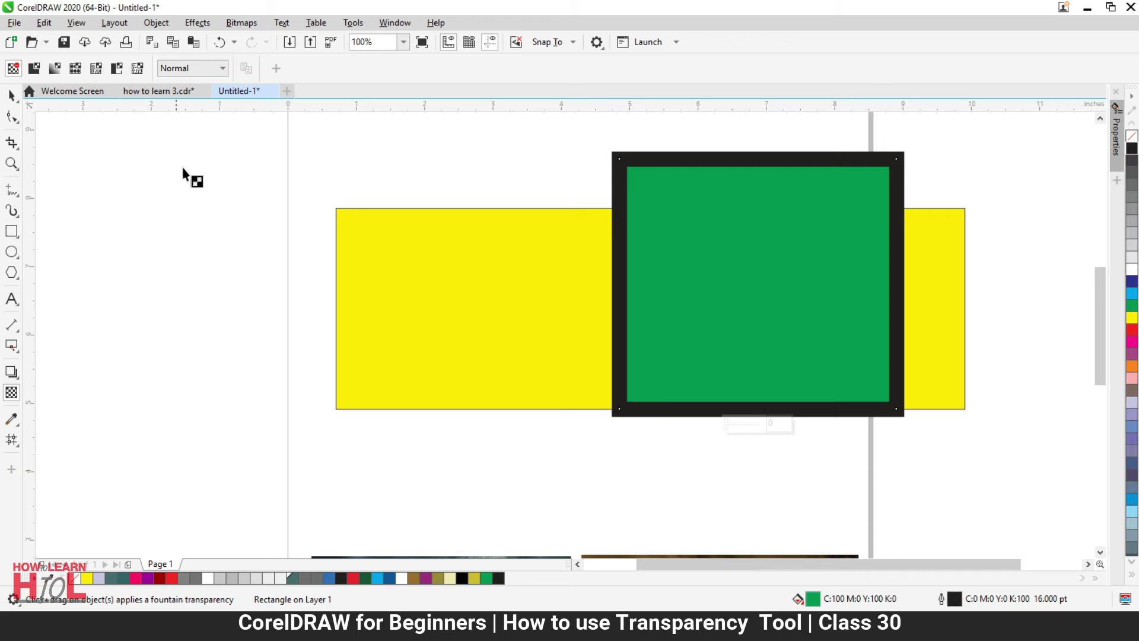
pyautogui.click(55, 68)
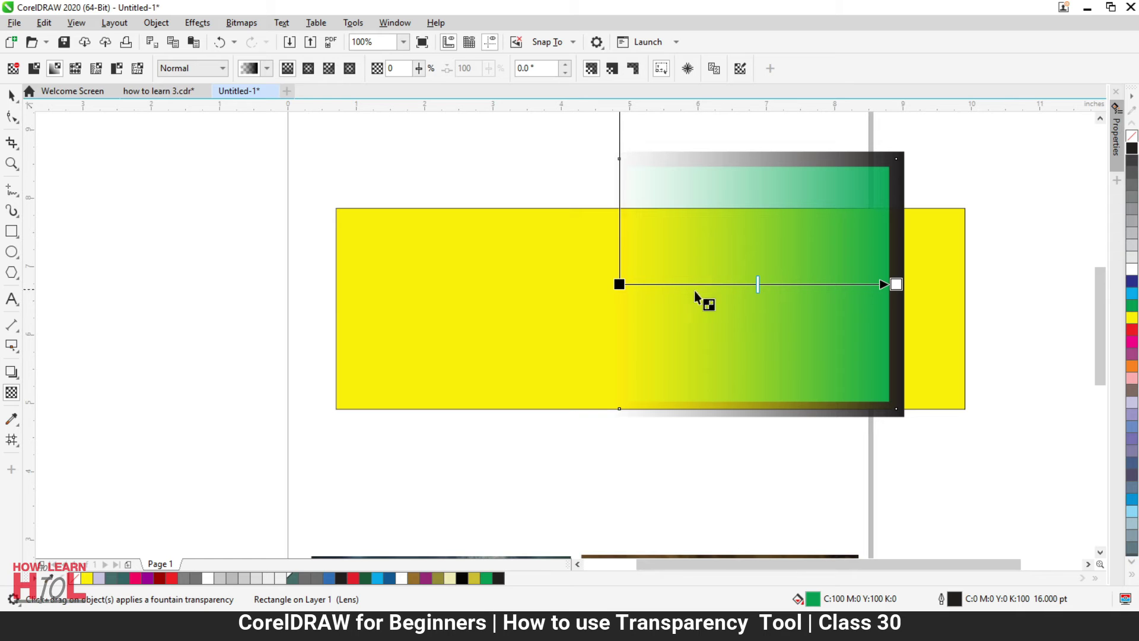
pyautogui.moveTo(620, 284); pyautogui.dragTo(675, 284)
pyautogui.scroll(-2, 689, 333)
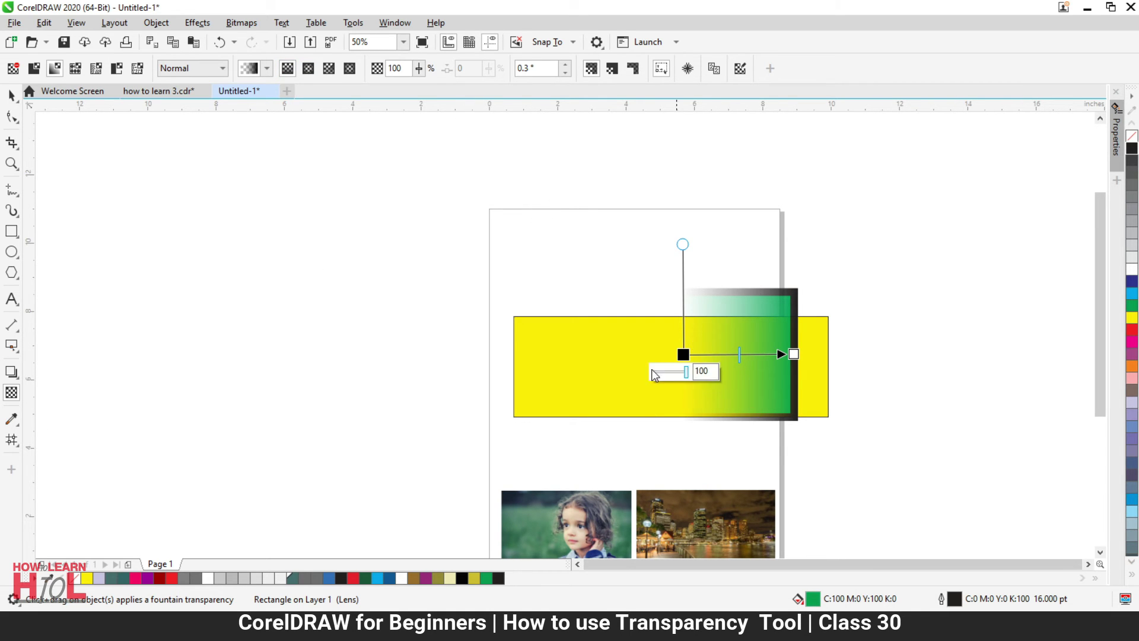
# Step: Try the elliptical and conical fountain transparency types on the green rectangle and return to linear
pyautogui.click(307, 76)
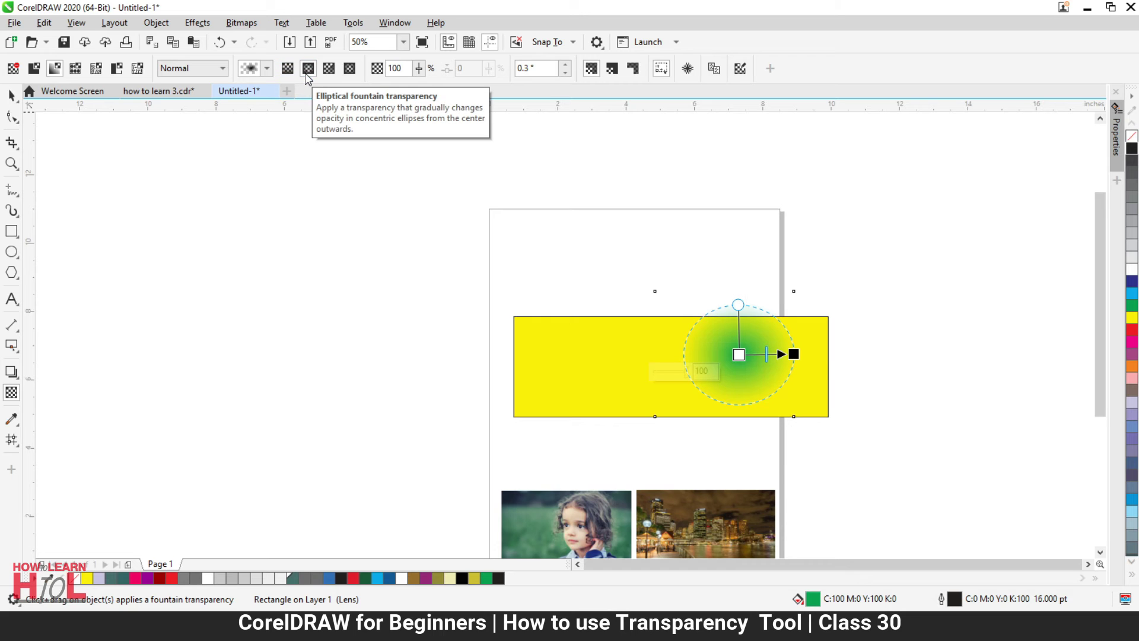
pyautogui.scroll(1, 752, 351)
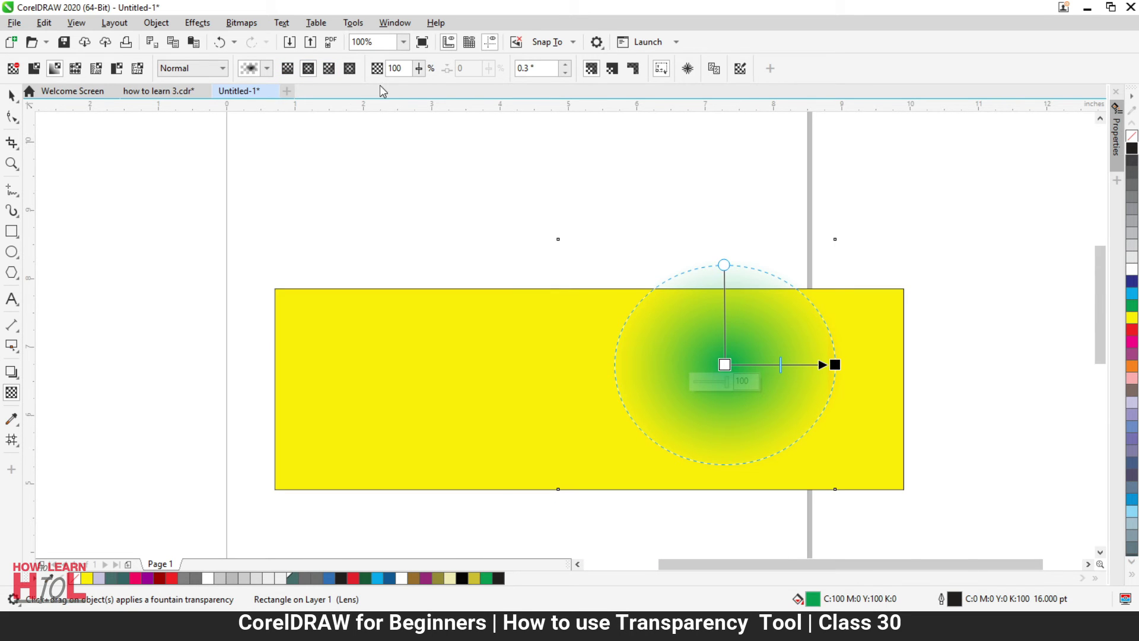
pyautogui.click(329, 69)
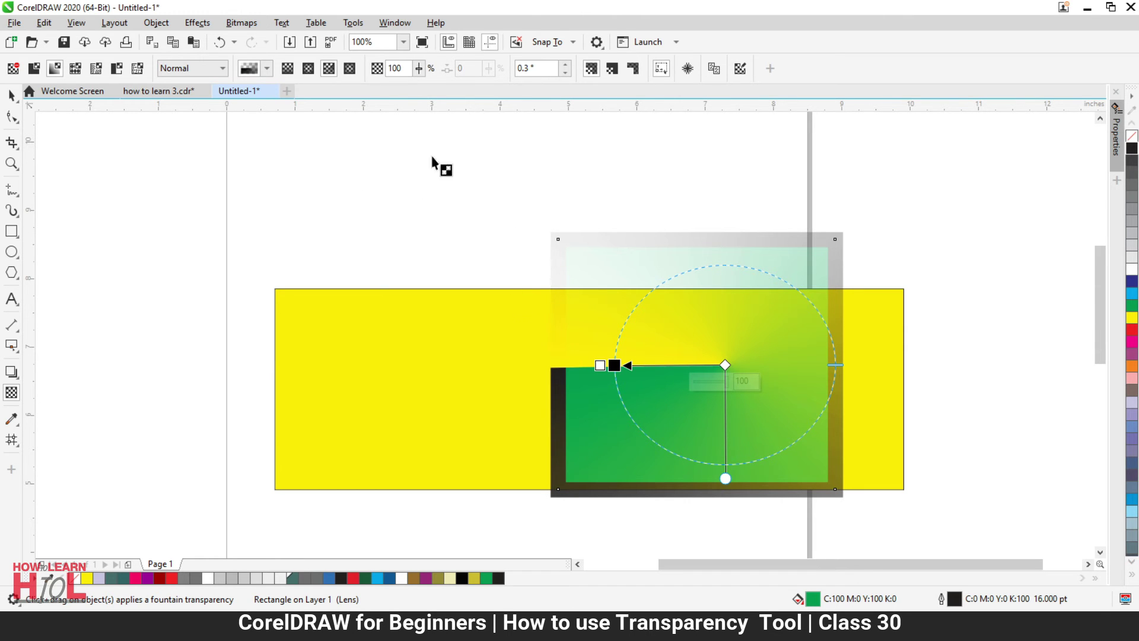
pyautogui.click(288, 69)
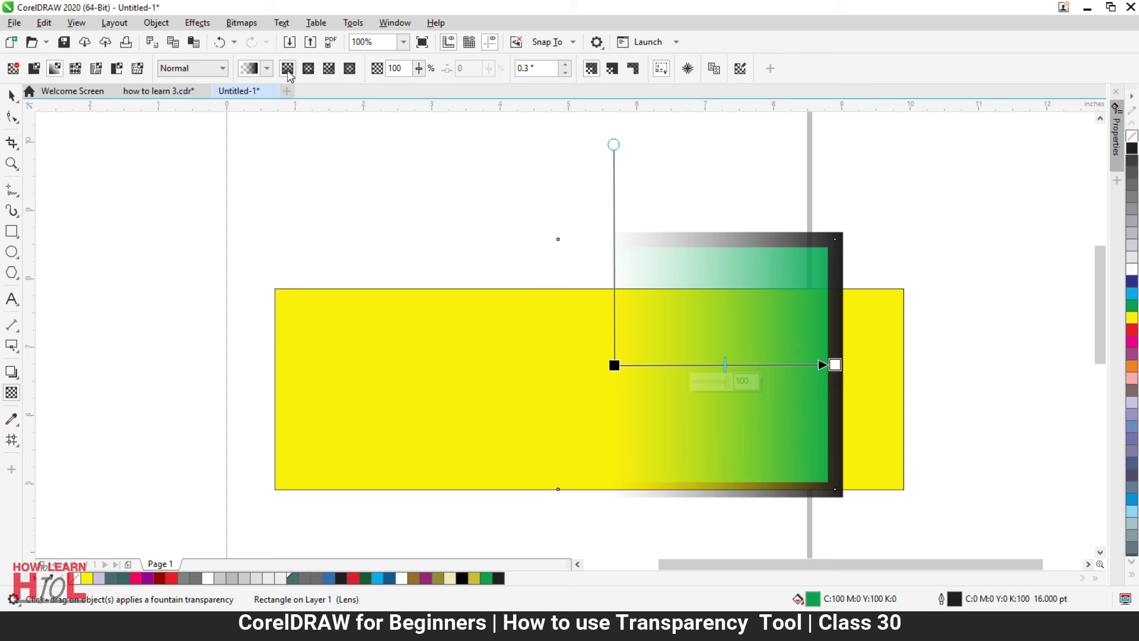
pyautogui.scroll(-2, 414, 203)
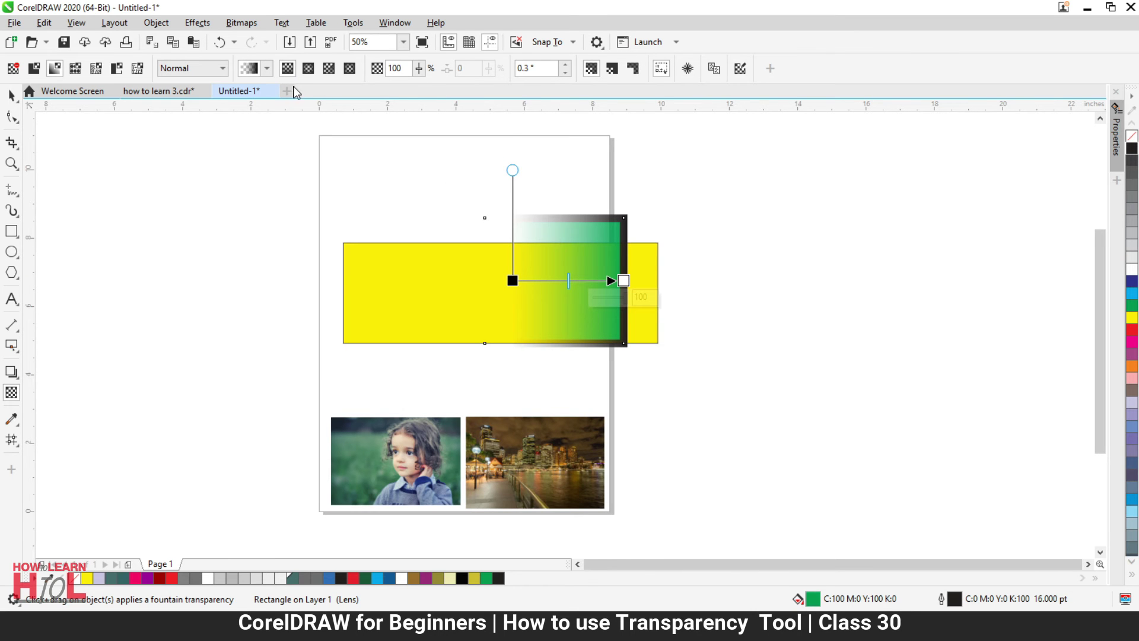
pyautogui.scroll(2, 525, 288)
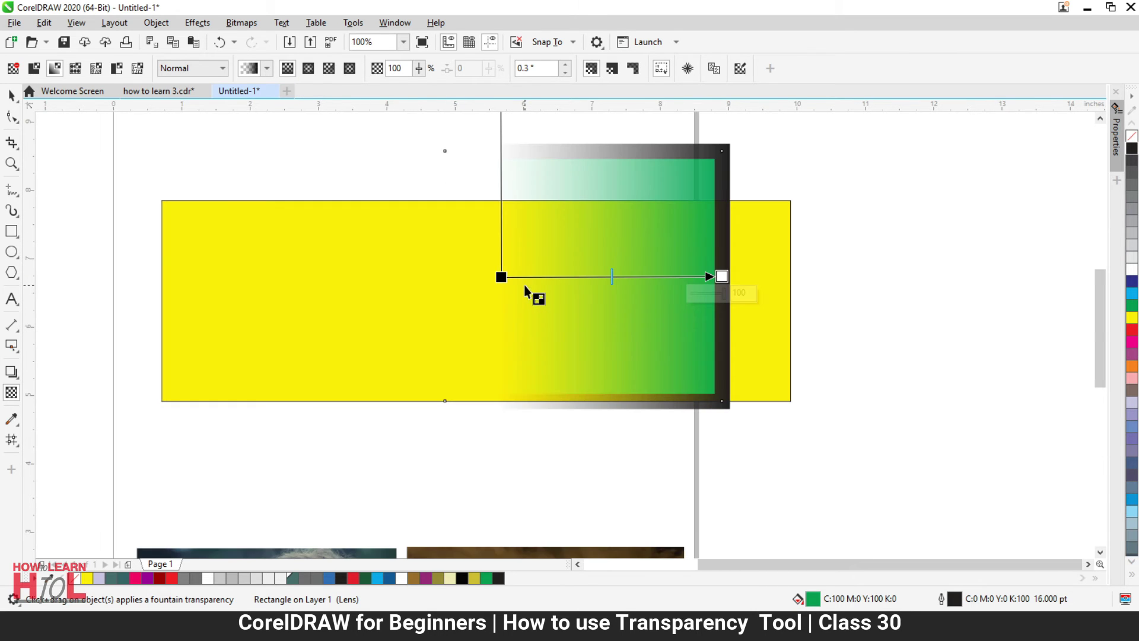
pyautogui.scroll(-2, 525, 287)
pyautogui.scroll(2, 525, 286)
# Step: Ungroup the two photos, moving the city photo to the right and the girl's photo partly beneath it
pyautogui.scroll(-2, 526, 289)
pyautogui.click(11, 95)
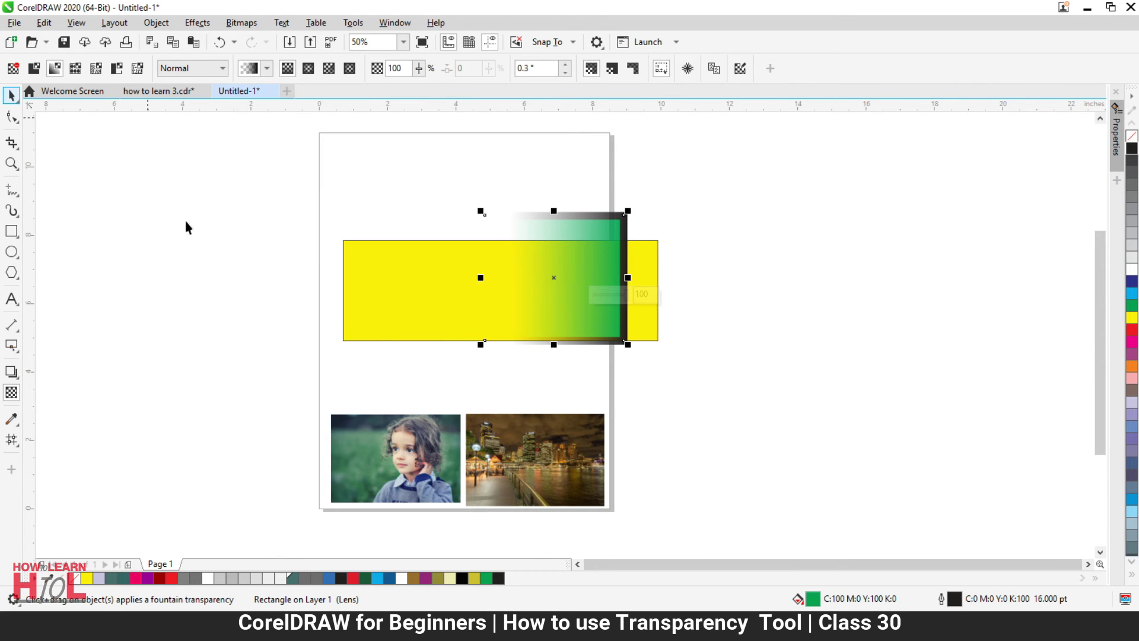
pyautogui.click(528, 469)
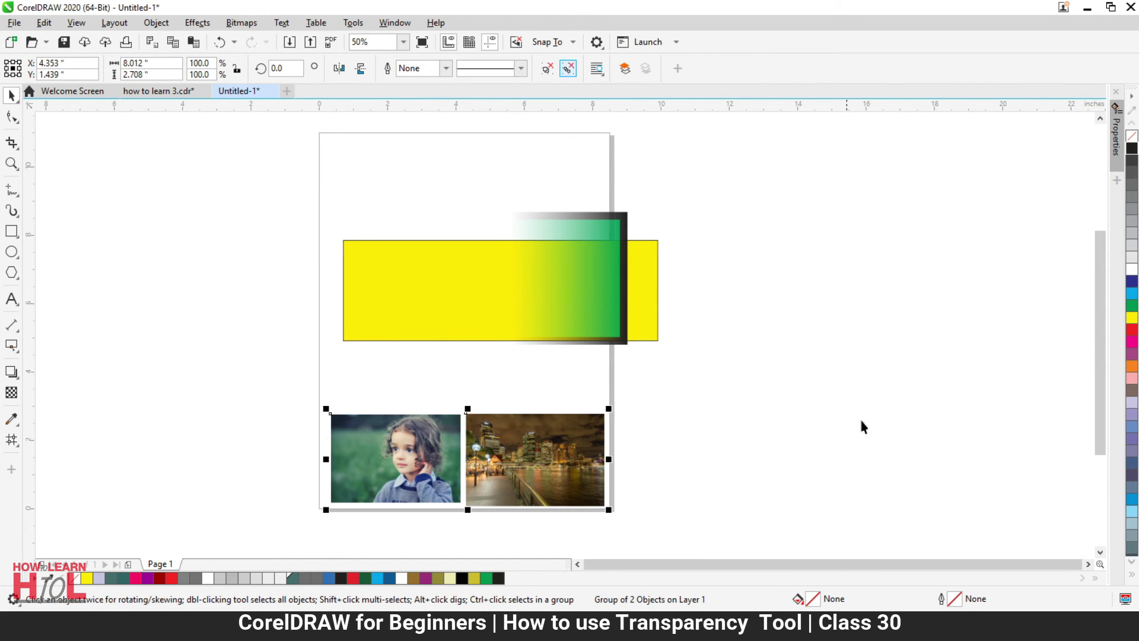
pyautogui.click(526, 386)
pyautogui.scroll(2, 527, 387)
pyautogui.moveTo(570, 397); pyautogui.dragTo(597, 403)
pyautogui.click(343, 385)
pyautogui.moveTo(394, 391); pyautogui.dragTo(486, 394)
pyautogui.press('Escape')
pyautogui.moveTo(473, 464); pyautogui.dragTo(470, 473)
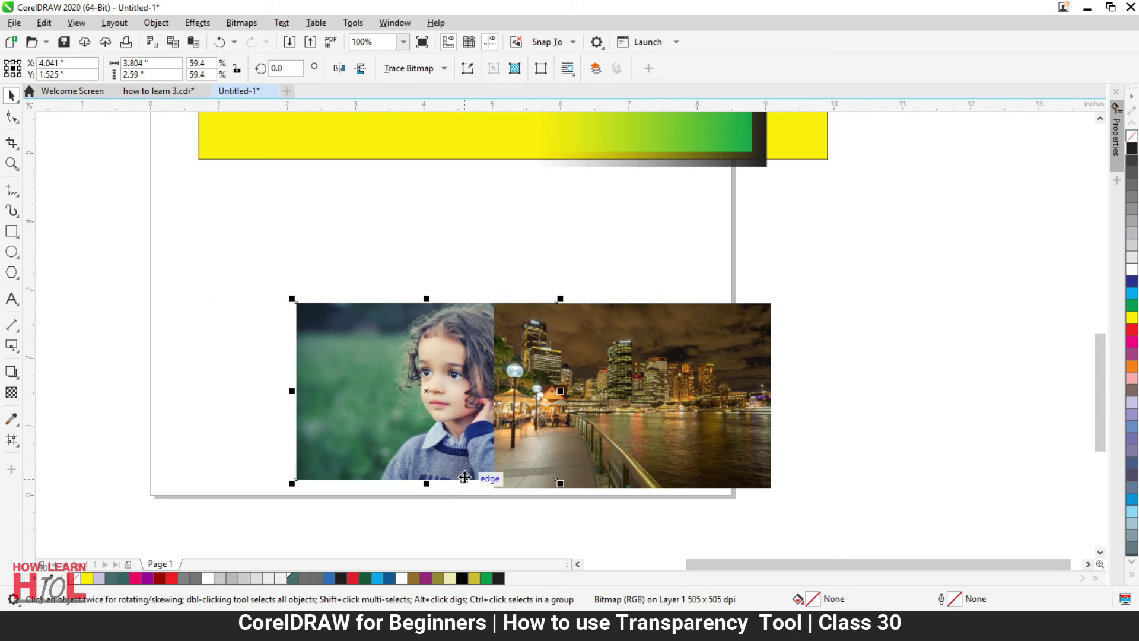
# Step: Apply a linear fountain transparency to the city photo and shorten its fade to roughly where it overlaps the girl's photo
pyautogui.scroll(2, 471, 473)
pyautogui.click(479, 148)
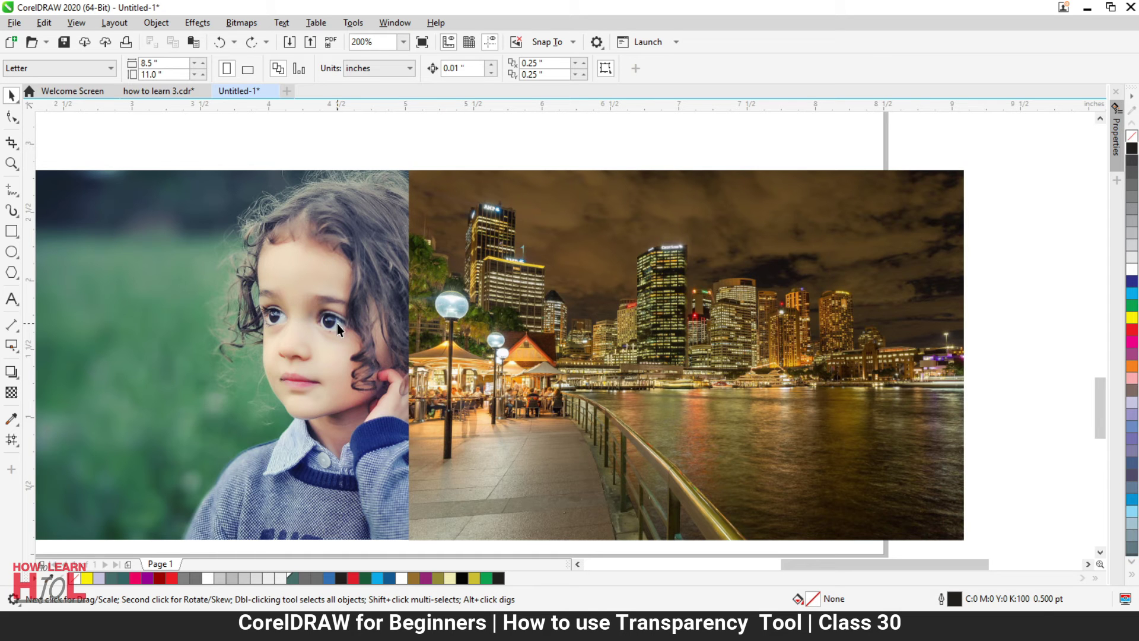
pyautogui.click(479, 318)
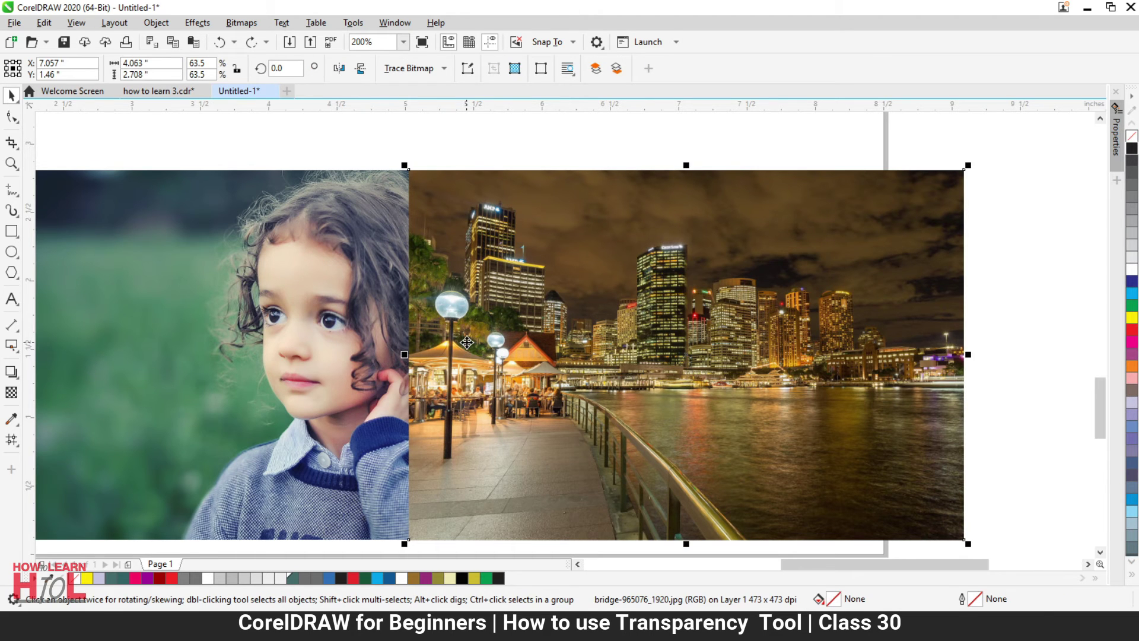
pyautogui.click(11, 393)
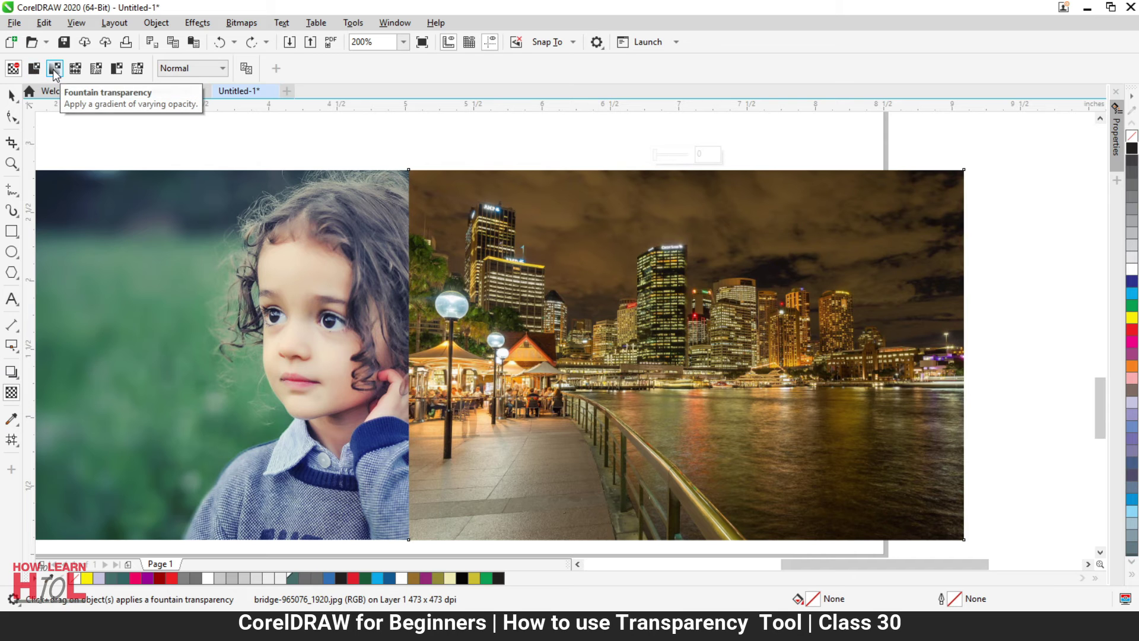
pyautogui.click(54, 68)
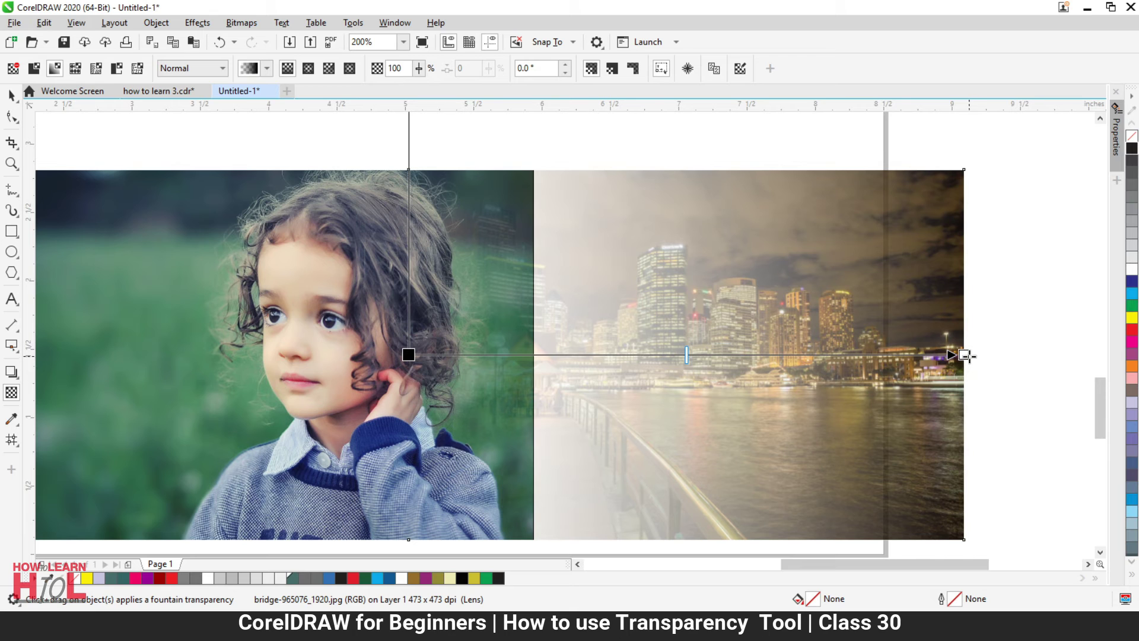
pyautogui.moveTo(964, 355); pyautogui.dragTo(460, 355)
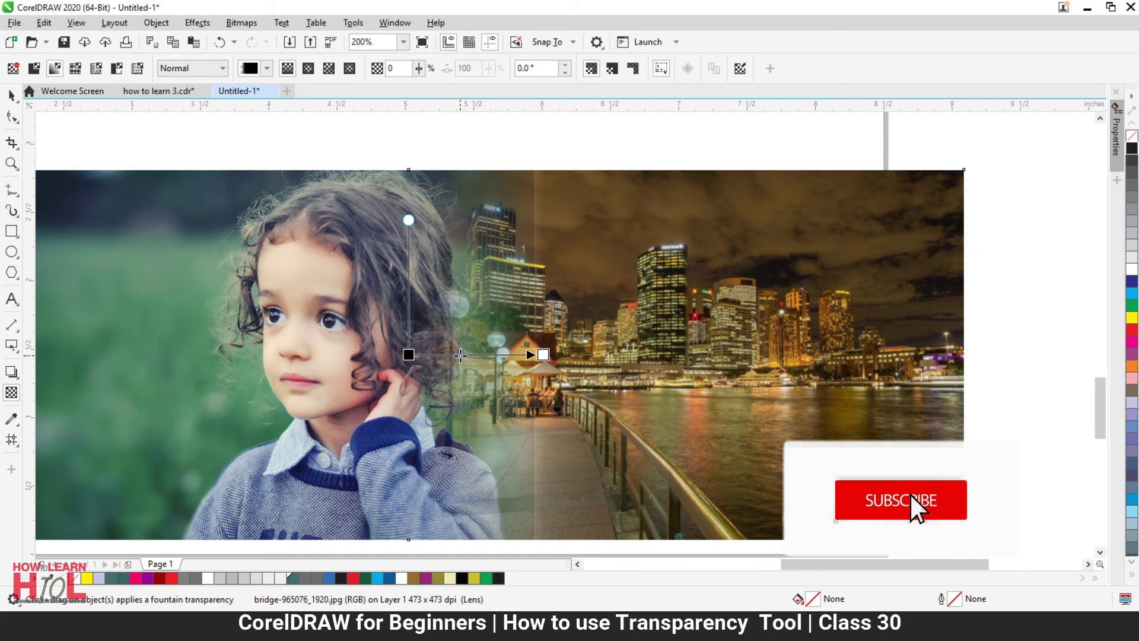
# Step: Tighten the city photo's fade by moving its opaque end inward and placing its transparent start just inside the photo's left edge
pyautogui.moveTo(543, 355); pyautogui.dragTo(502, 355)
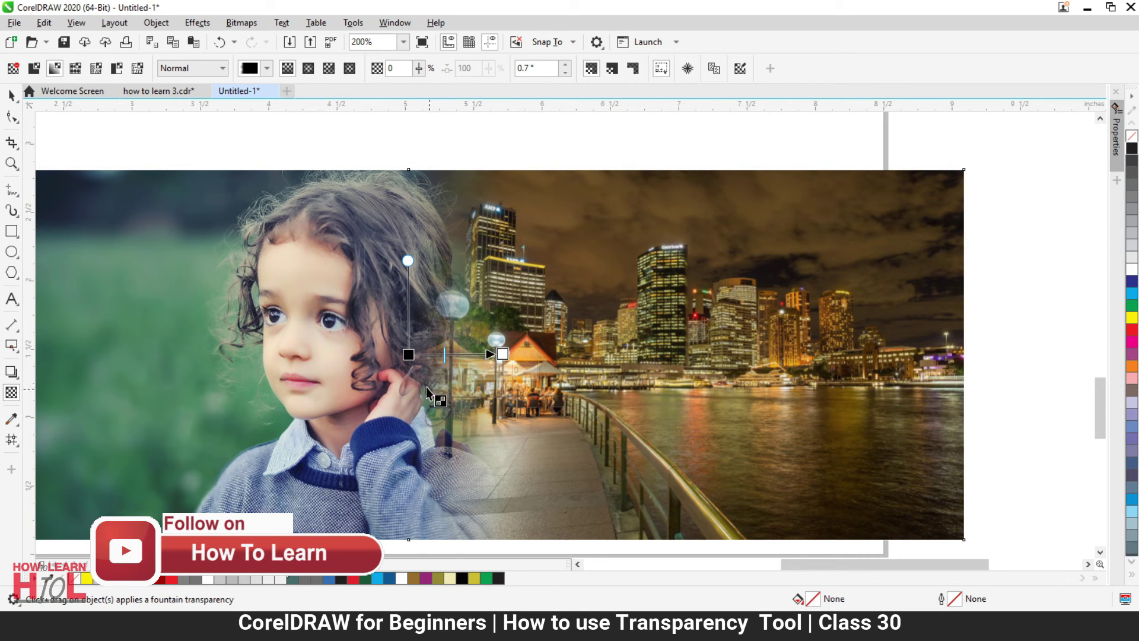
pyautogui.moveTo(408, 355); pyautogui.dragTo(329, 353)
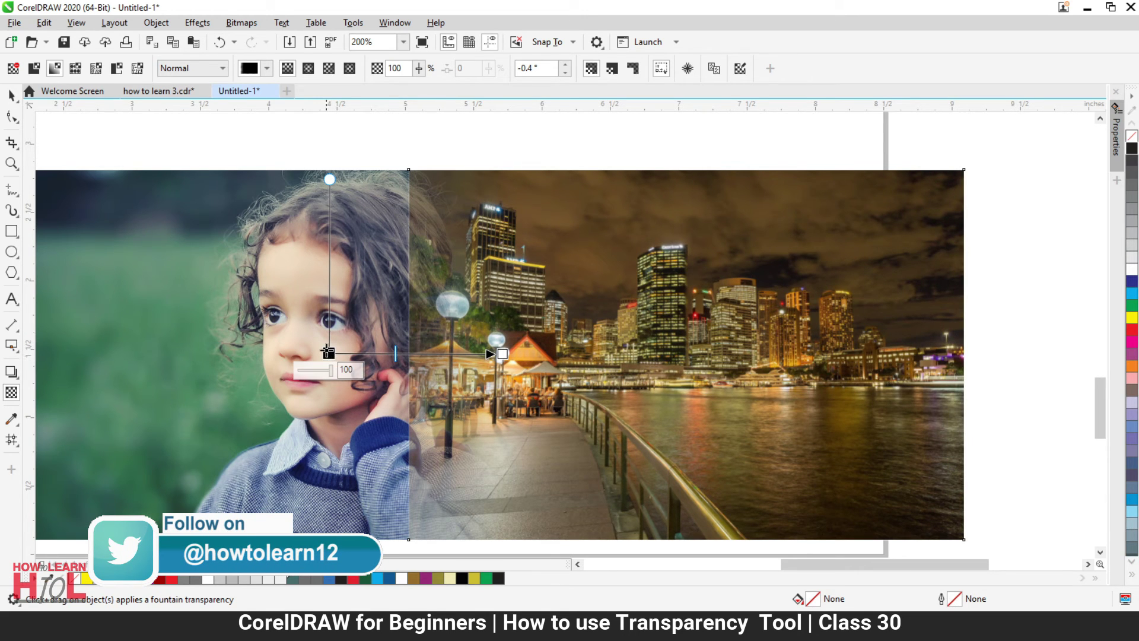
pyautogui.moveTo(328, 352); pyautogui.dragTo(419, 354)
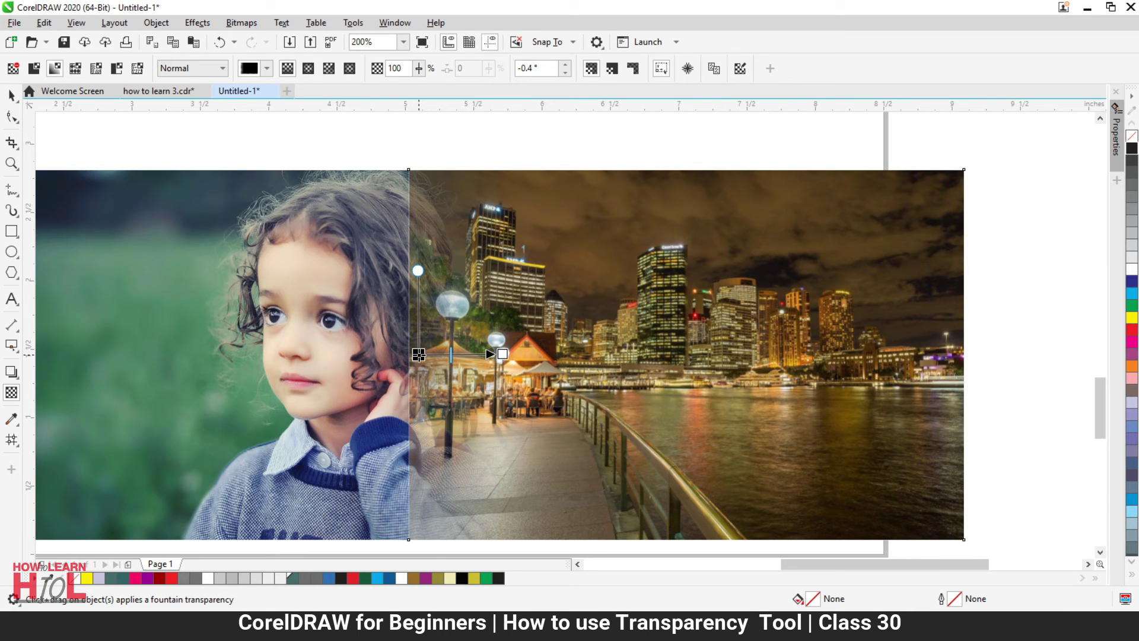
pyautogui.moveTo(419, 355); pyautogui.dragTo(418, 354)
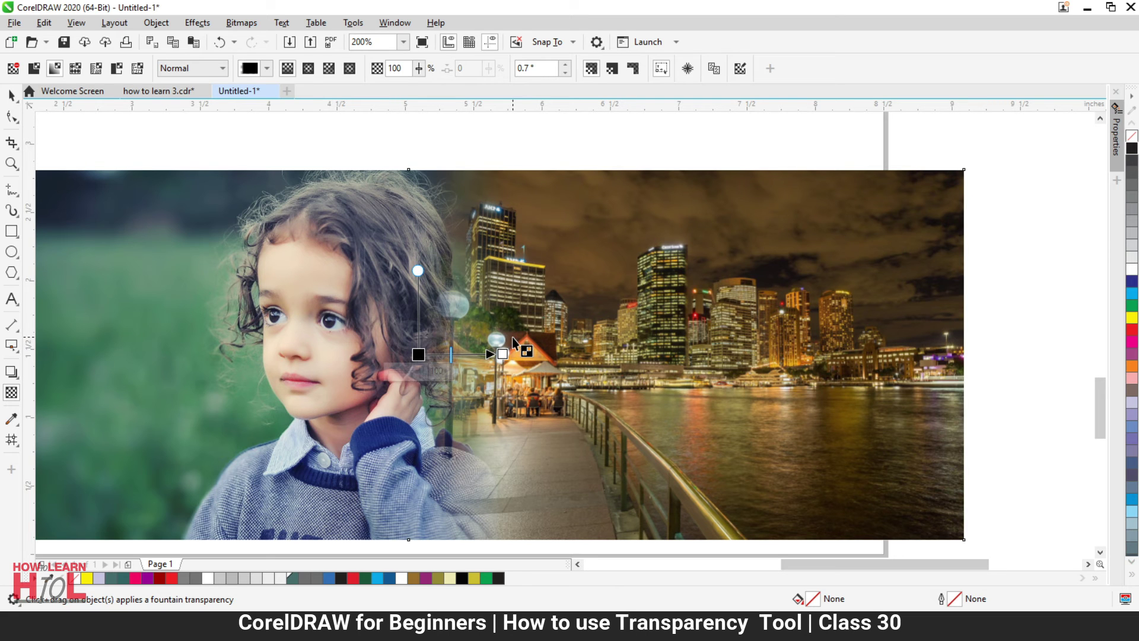
# Step: Fine-tune the opaque end of the city photo's fade so it stops near the red-roofed building, and deselect the photo
pyautogui.moveTo(452, 355)
pyautogui.moveTo(503, 354); pyautogui.dragTo(559, 350)
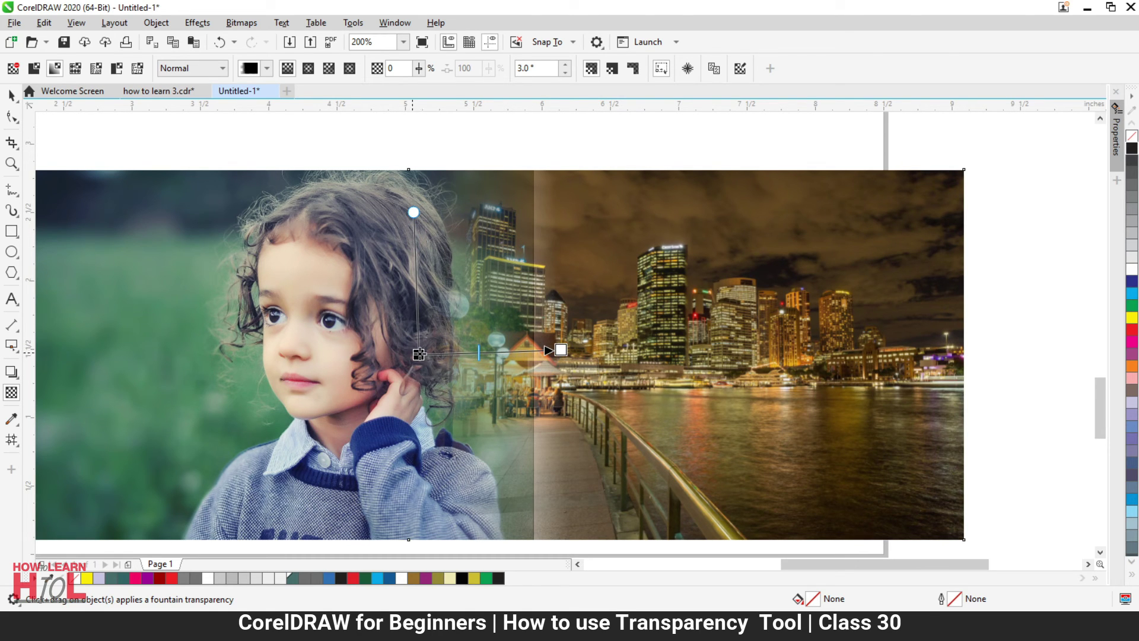
pyautogui.click(560, 350)
pyautogui.moveTo(561, 350); pyautogui.dragTo(515, 357)
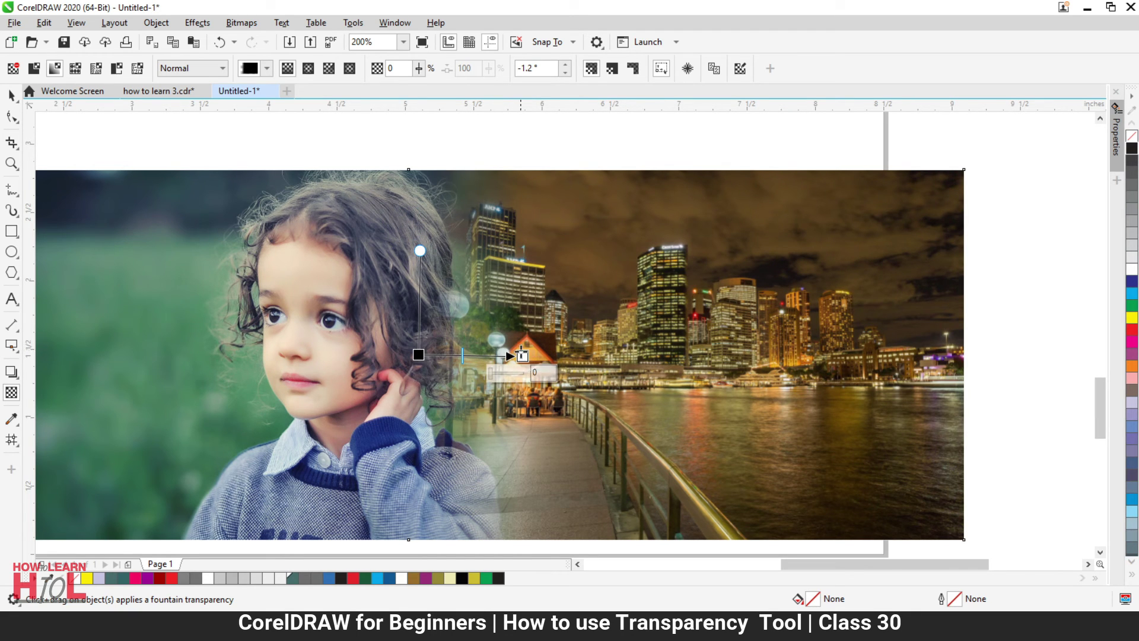
pyautogui.moveTo(523, 355); pyautogui.dragTo(520, 351)
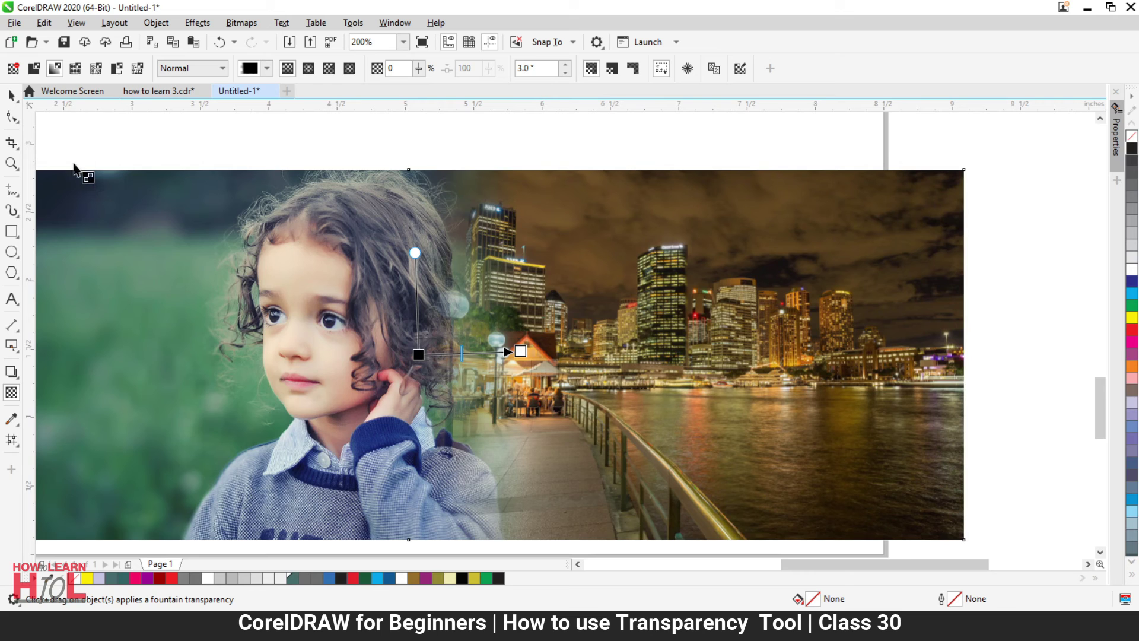
pyautogui.click(11, 96)
pyautogui.click(394, 140)
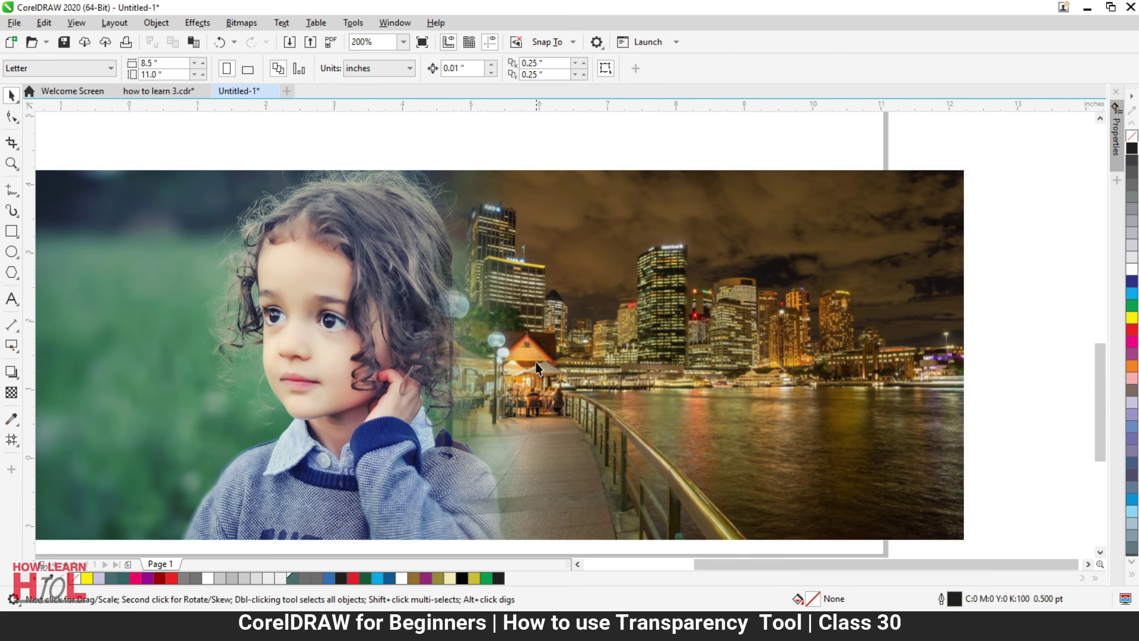
# Step: Examine the blend between the girl's photo and the city photo up close and from a distance
pyautogui.scroll(-1, 540, 397)
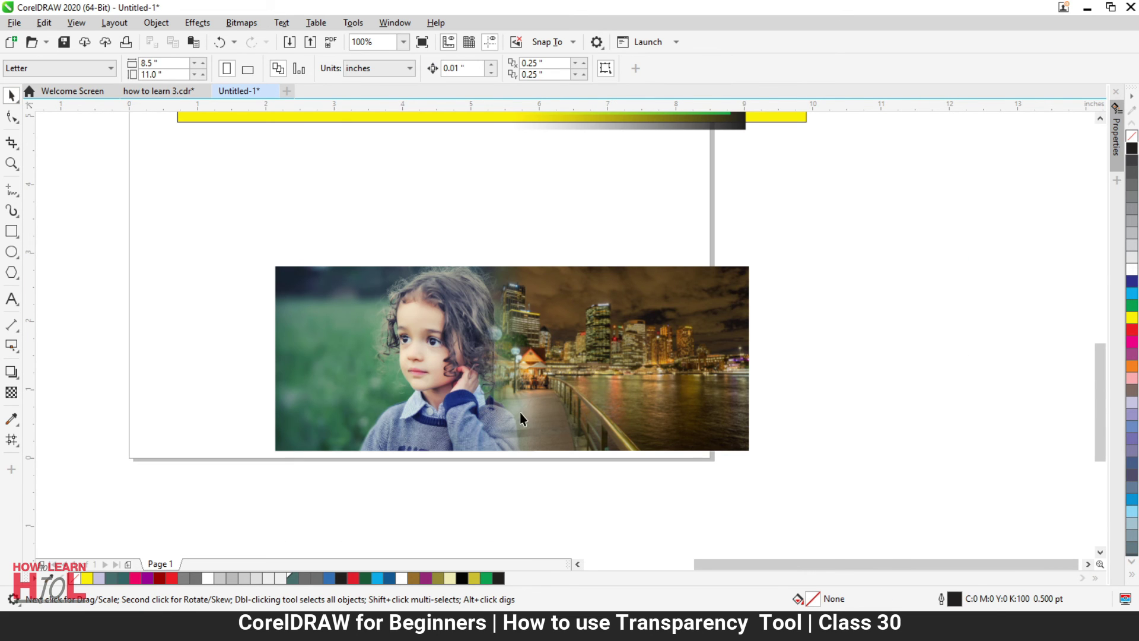
pyautogui.scroll(1, 530, 386)
pyautogui.scroll(-1, 501, 426)
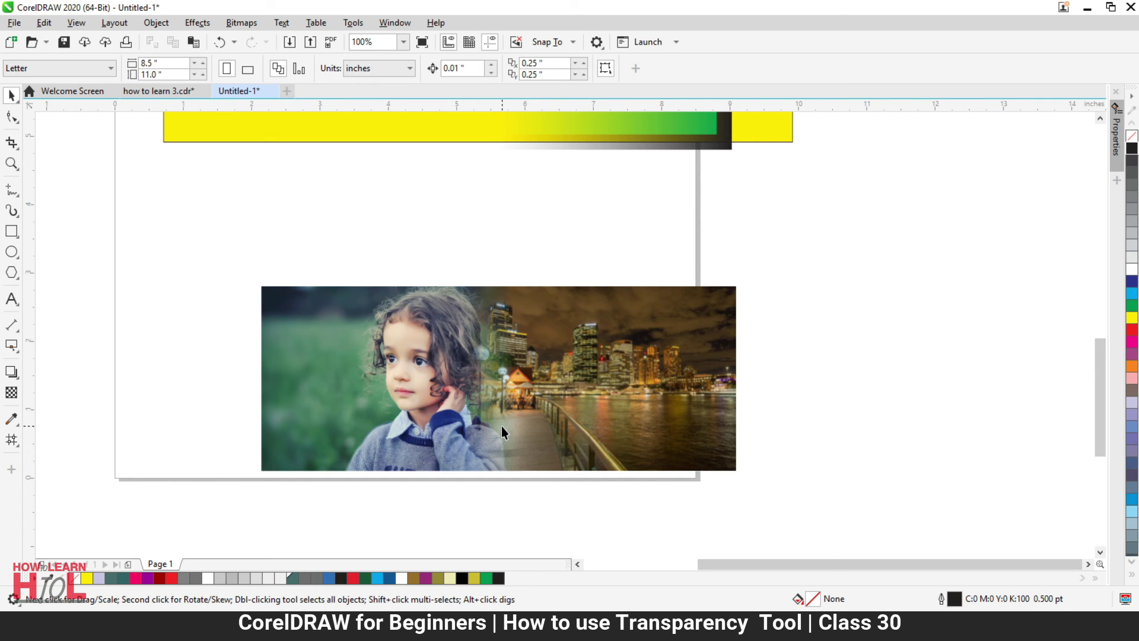
pyautogui.scroll(1, 501, 426)
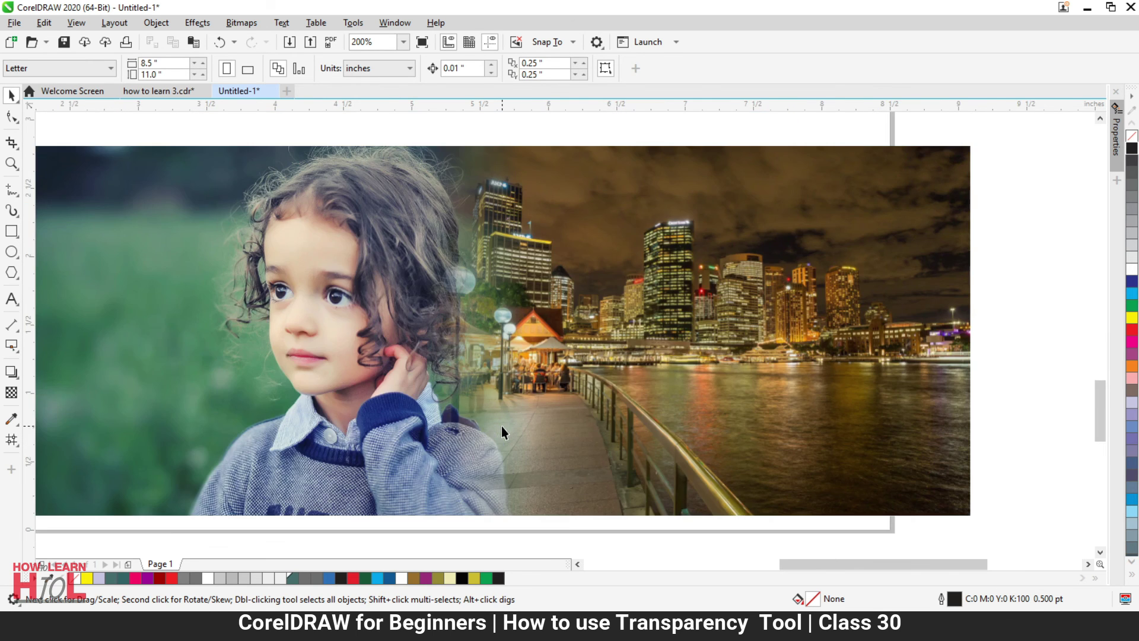
pyautogui.scroll(-1, 501, 426)
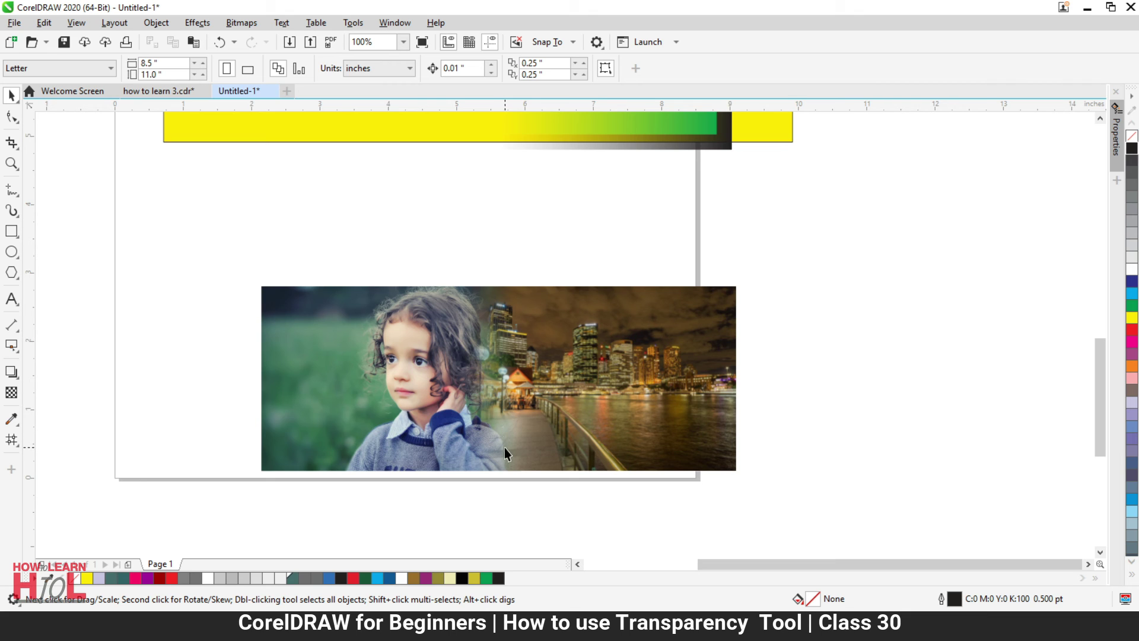
pyautogui.scroll(-1, 504, 447)
pyautogui.scroll(1, 514, 238)
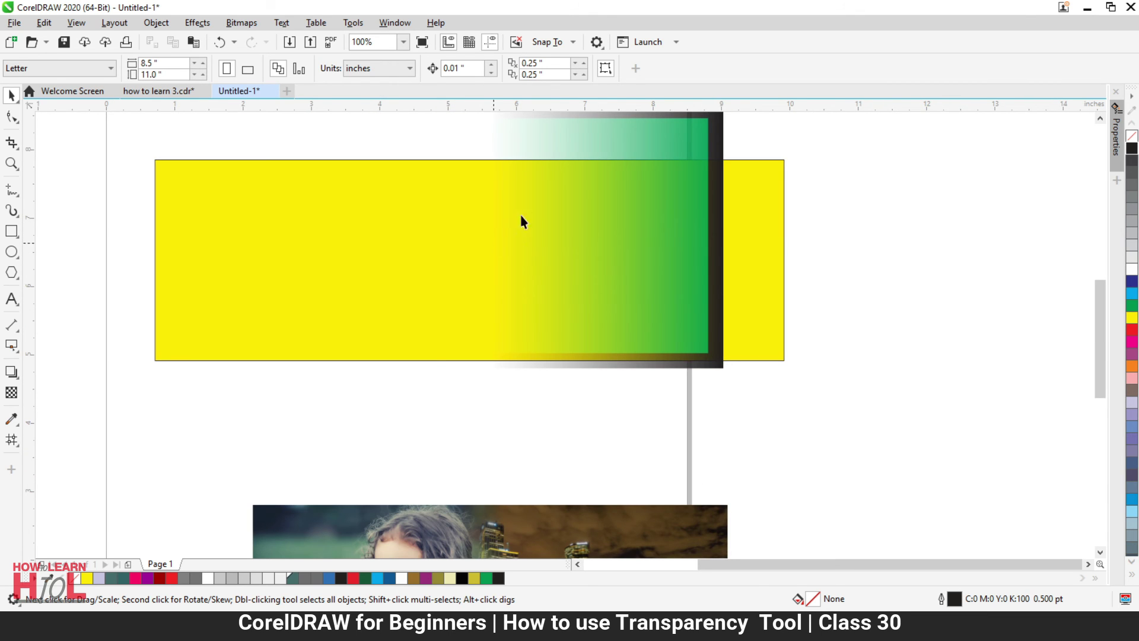
# Step: Try the green rectangle's fountain transparency on its fill only and outline only, restore it to both, and view the transparency presets
pyautogui.click(623, 242)
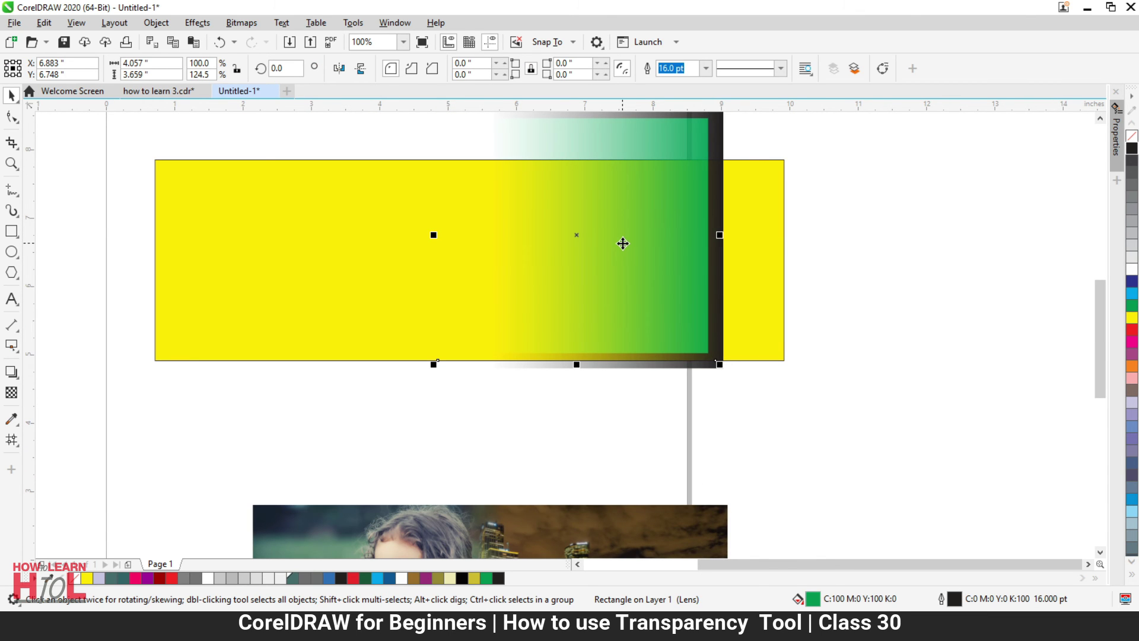
pyautogui.click(11, 393)
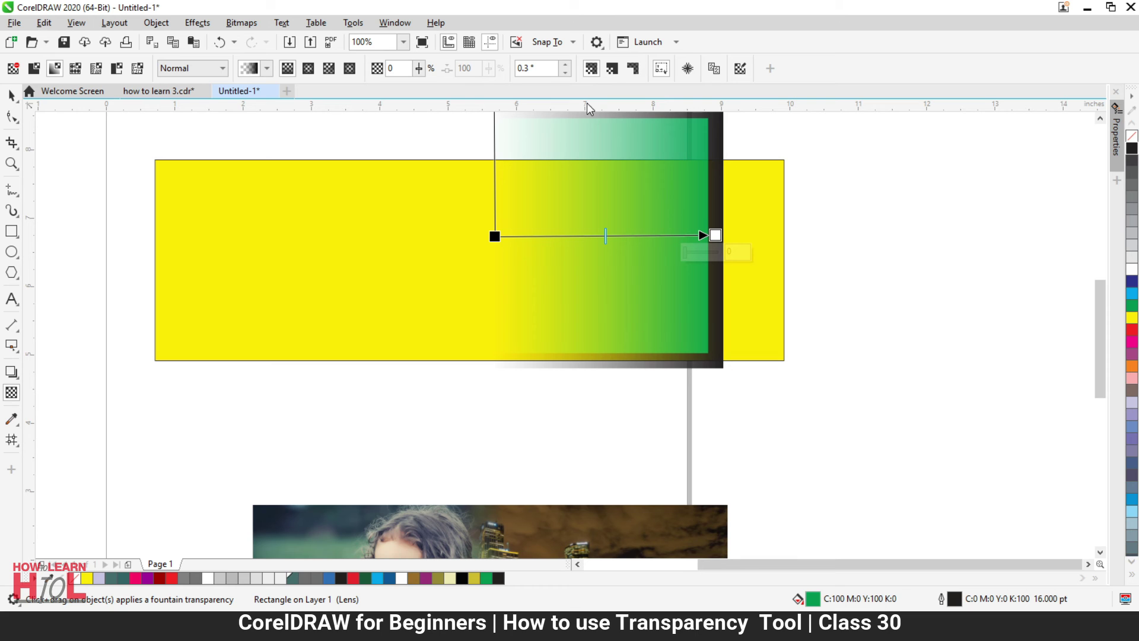
pyautogui.click(611, 70)
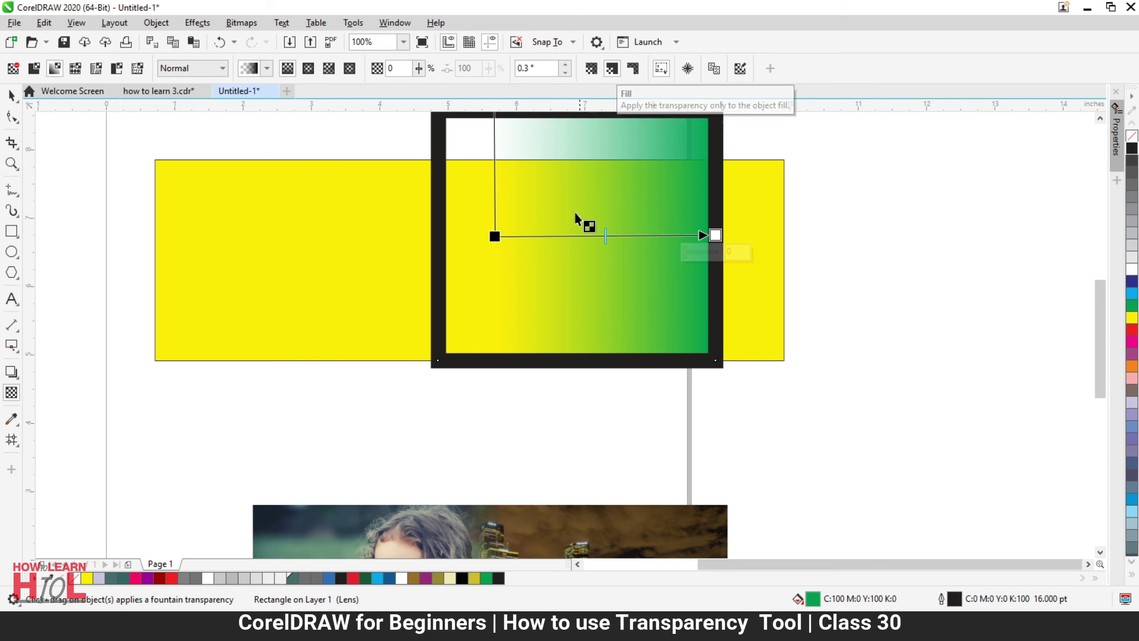
pyautogui.scroll(-1, 579, 205)
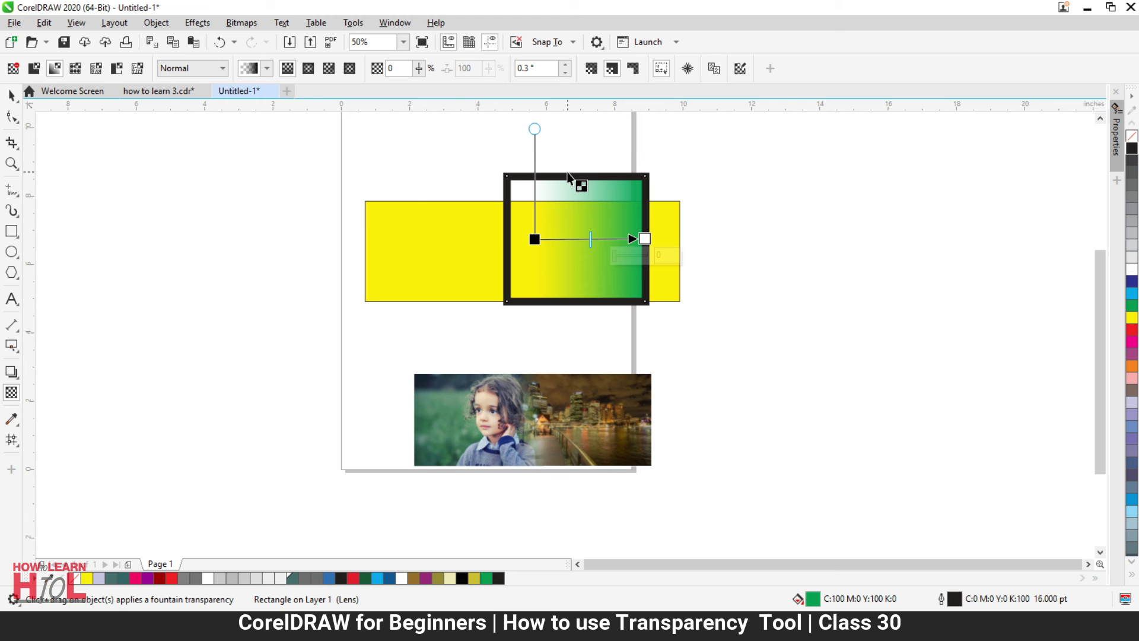
pyautogui.click(633, 69)
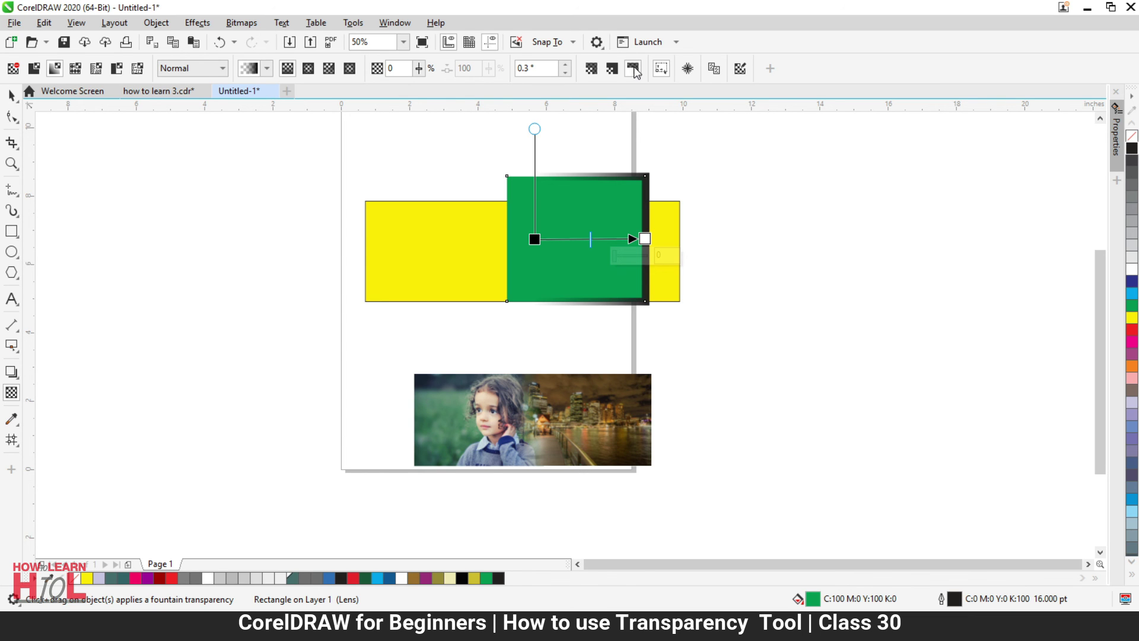
pyautogui.click(591, 69)
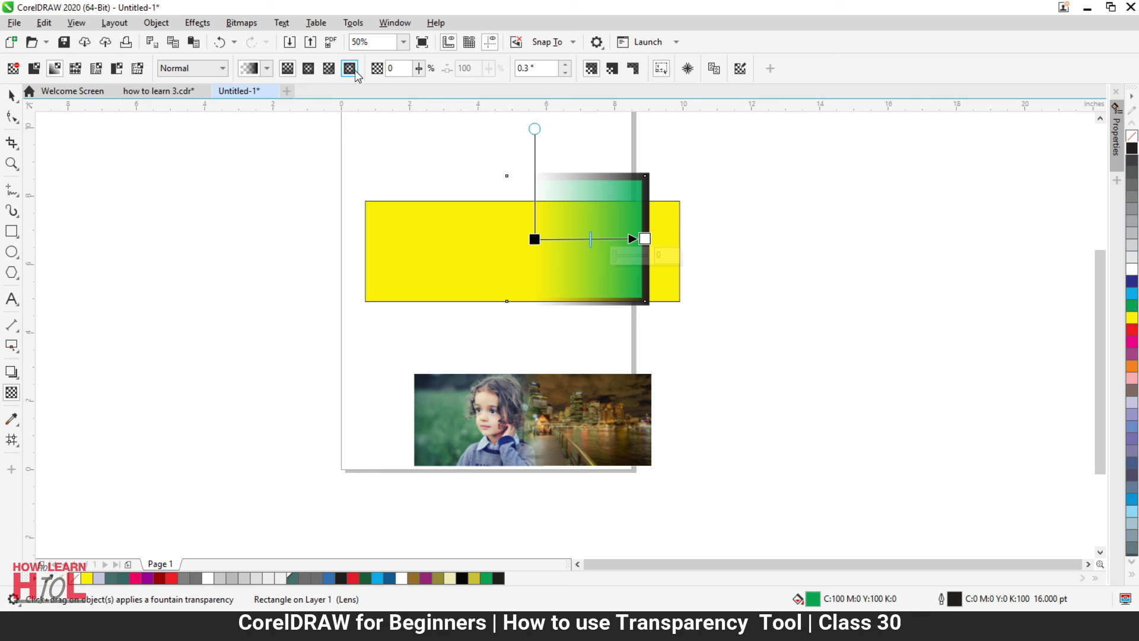
pyautogui.click(267, 69)
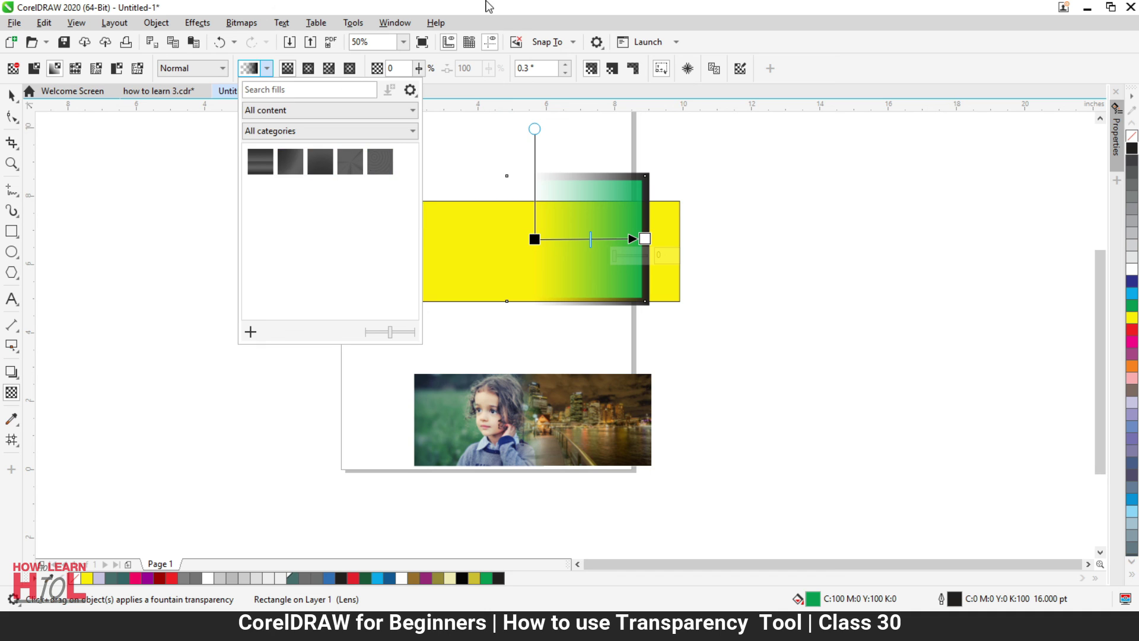
pyautogui.click(231, 149)
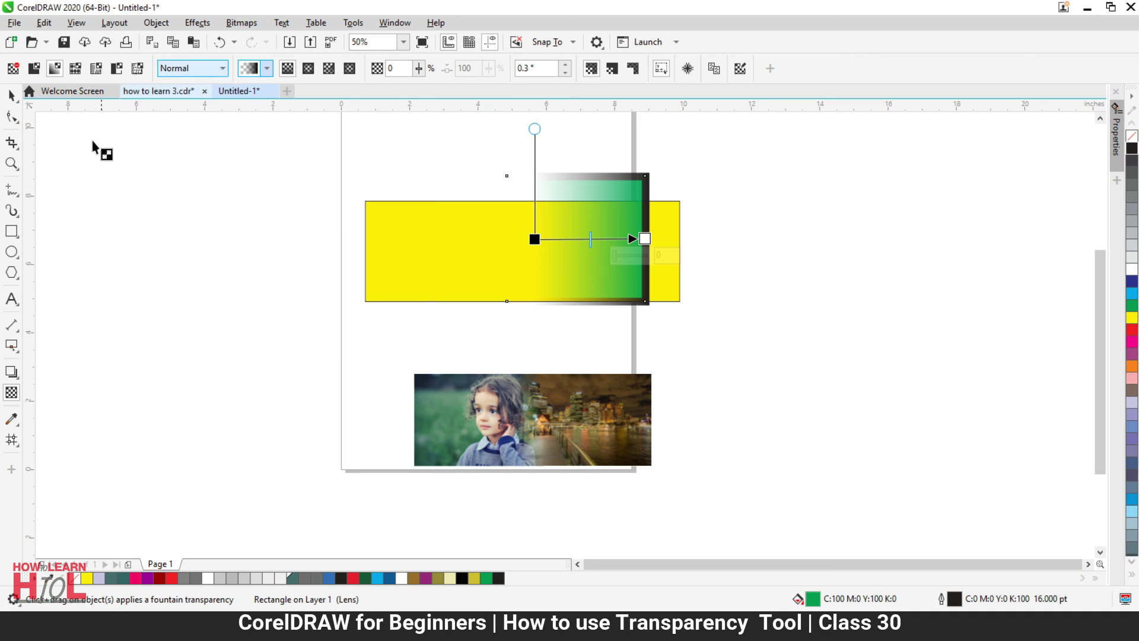
# Step: Apply a vector pattern transparency to the green rectangle using the chain-link fence preset
pyautogui.click(75, 68)
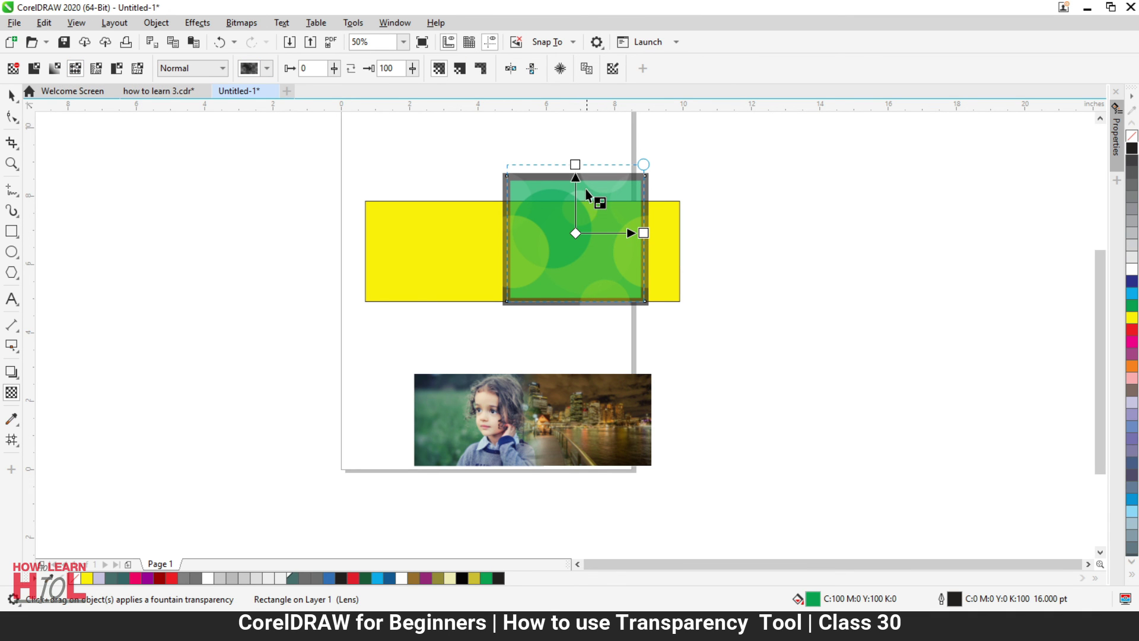
pyautogui.scroll(2, 582, 184)
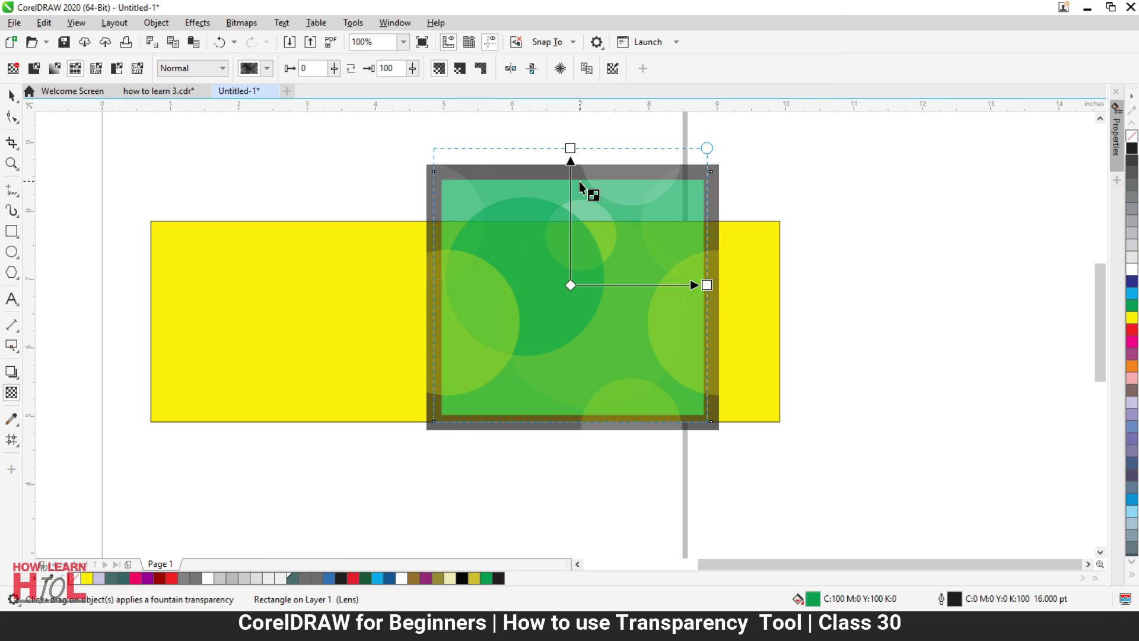
pyautogui.click(268, 69)
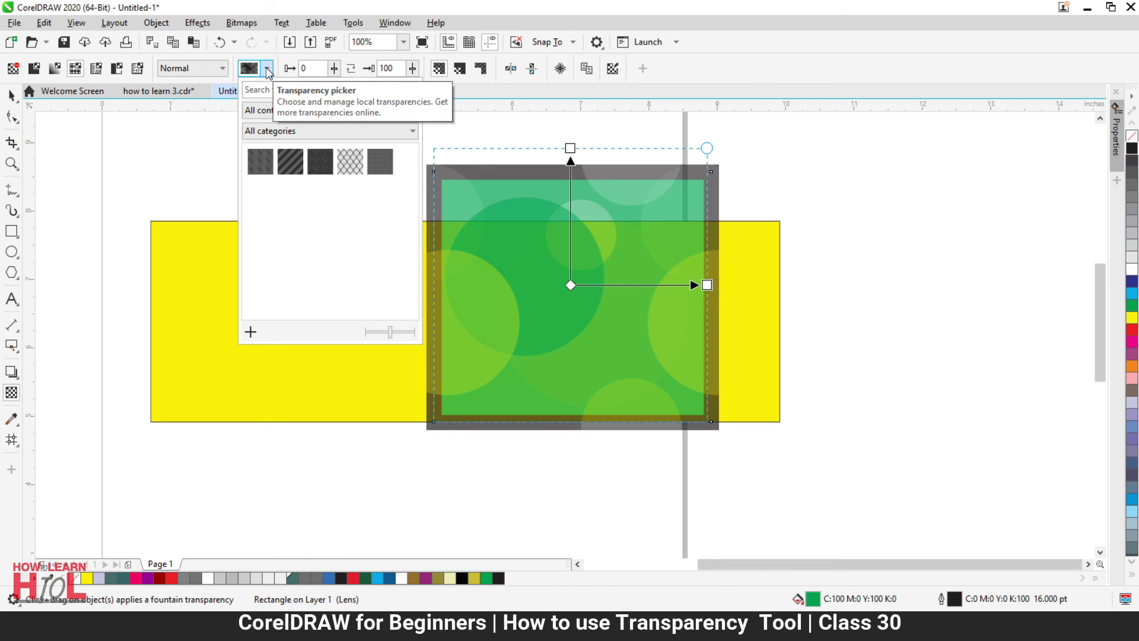
pyautogui.click(355, 166)
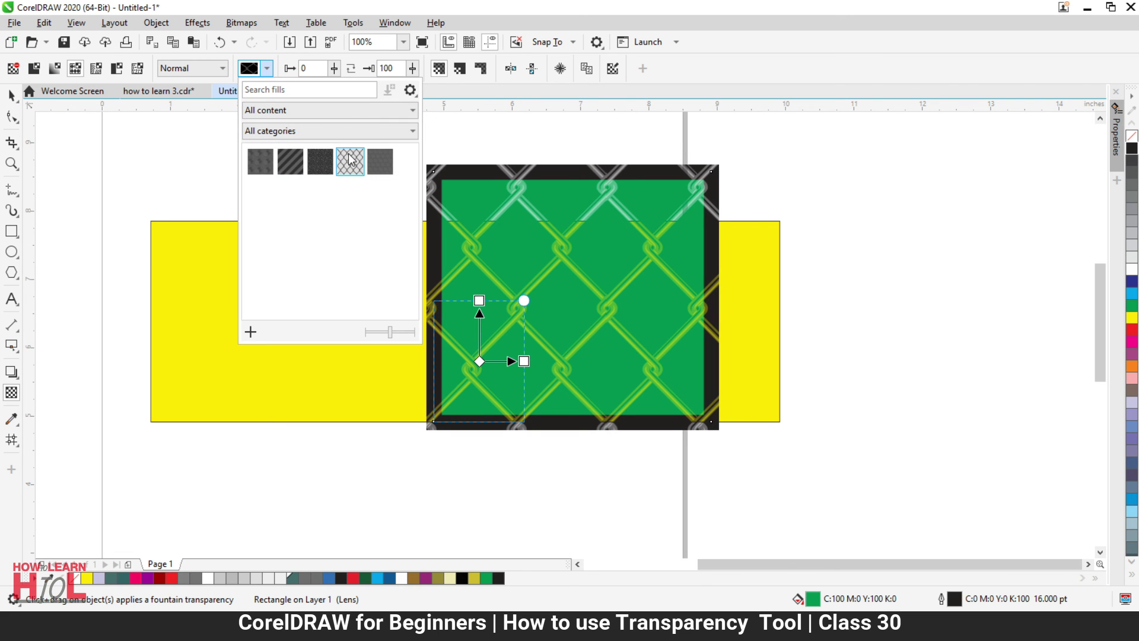
pyautogui.click(488, 10)
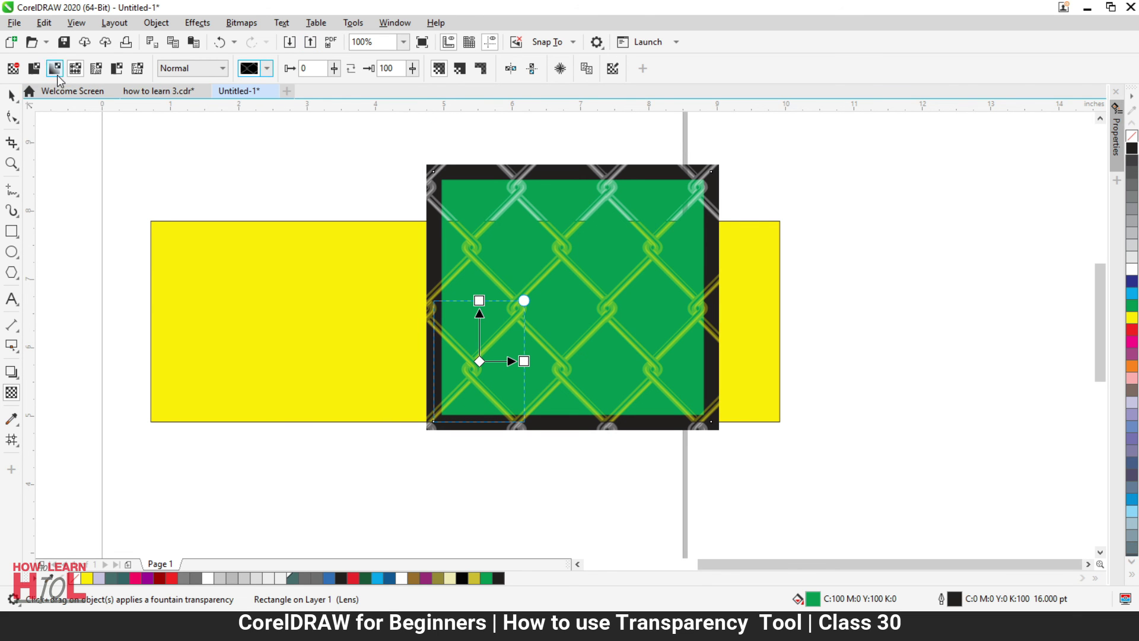
# Step: Try bitmap pattern, two-color pattern and texture transparencies on the green rectangle, and finish with a uniform transparency
pyautogui.click(96, 69)
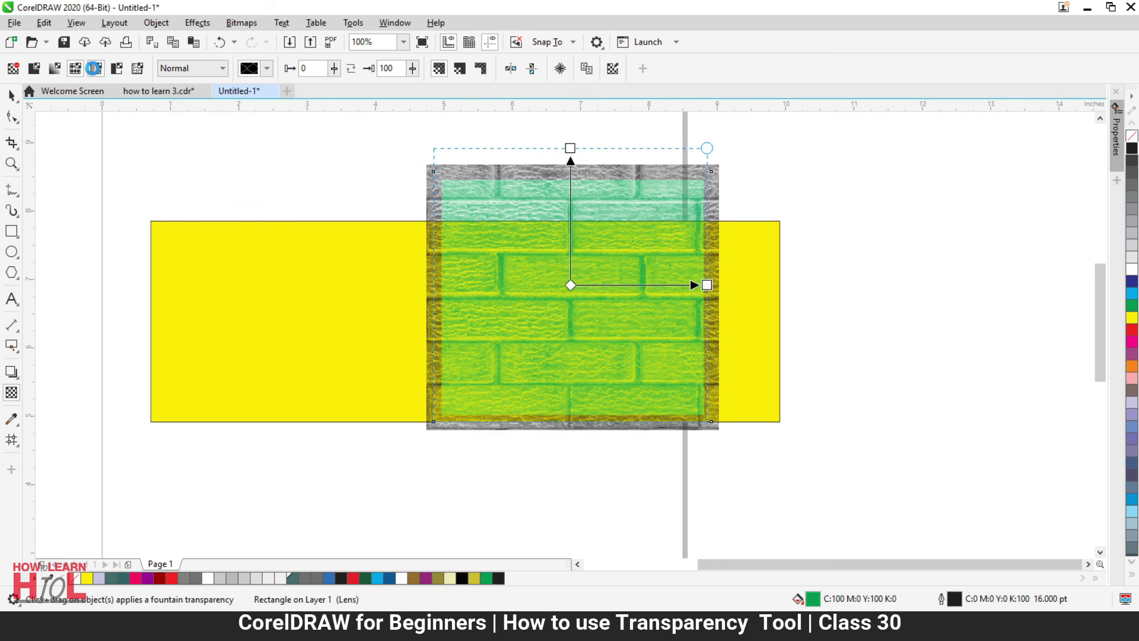
pyautogui.click(199, 68)
pyautogui.click(178, 71)
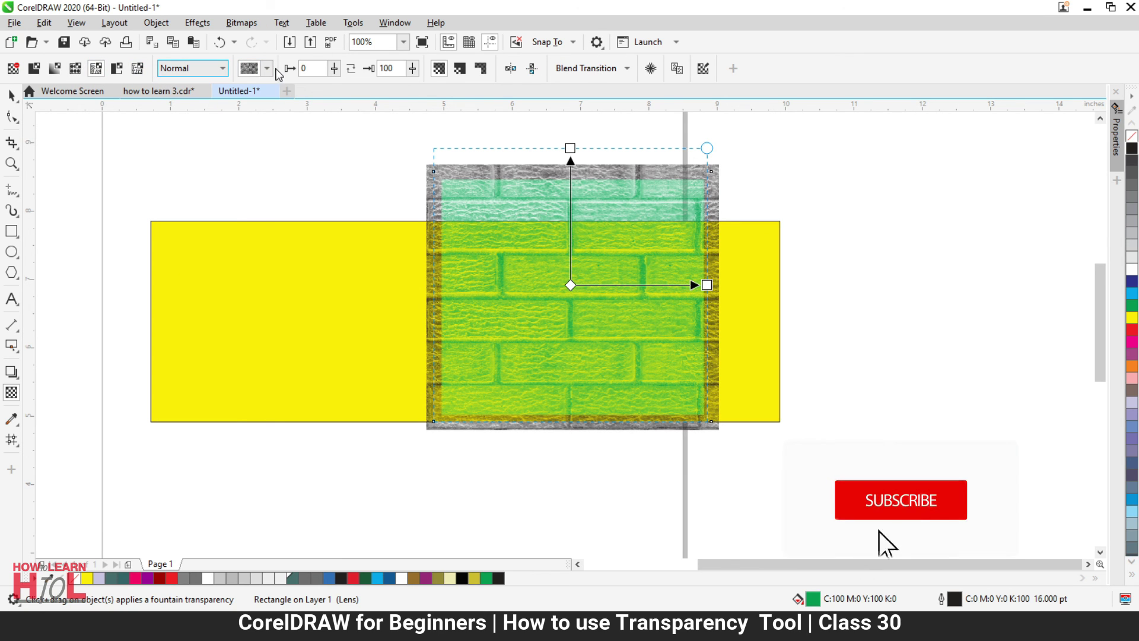
pyautogui.click(121, 69)
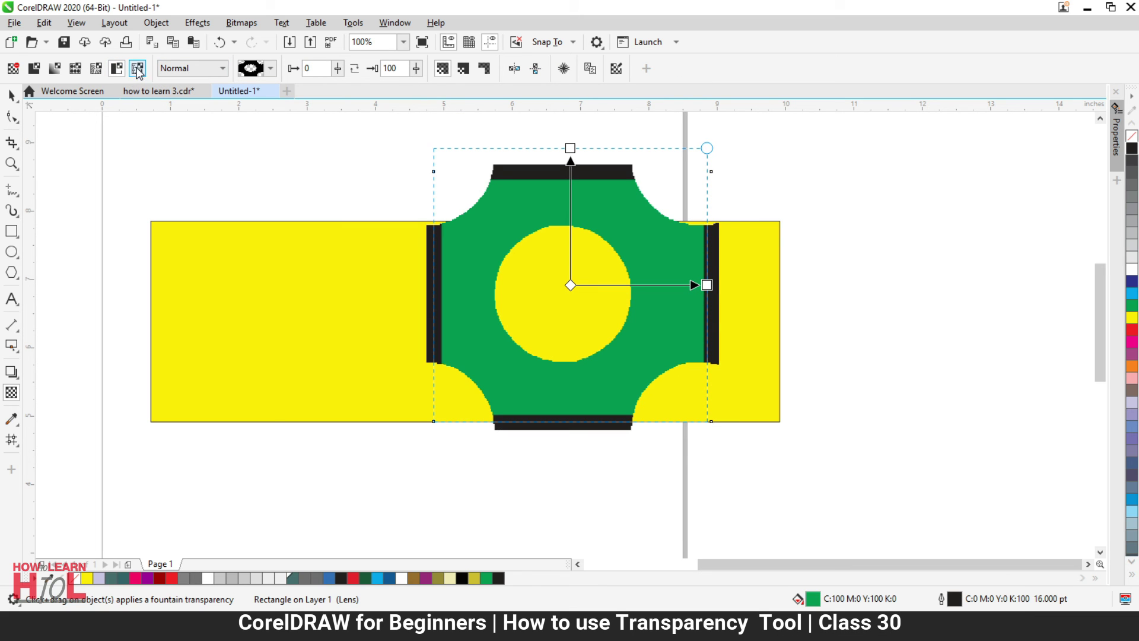
pyautogui.click(137, 68)
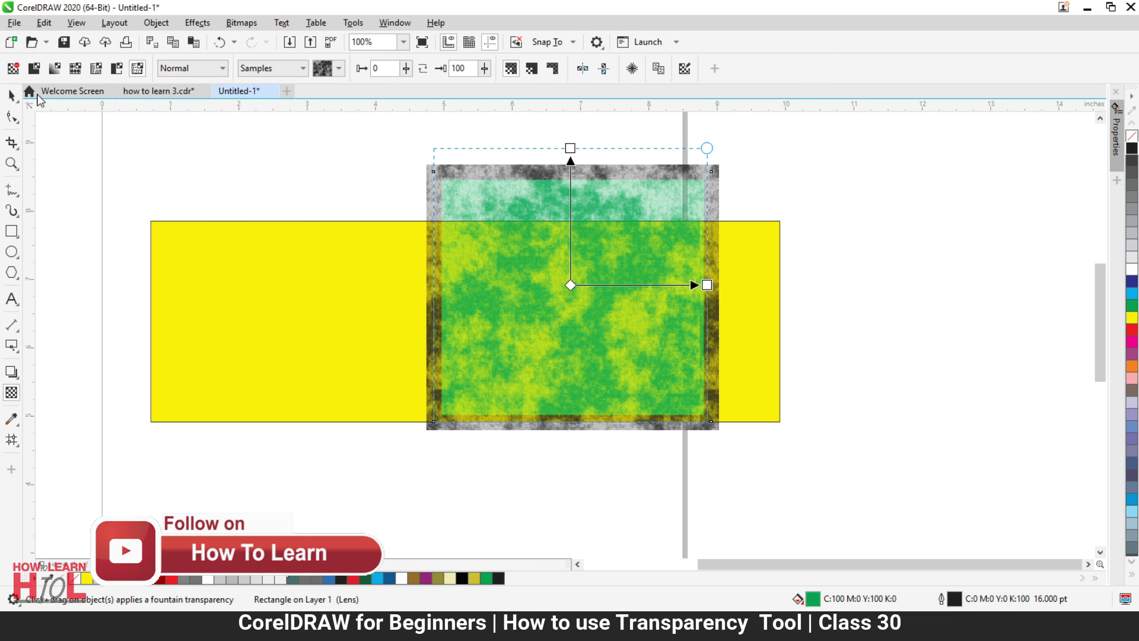
pyautogui.click(34, 69)
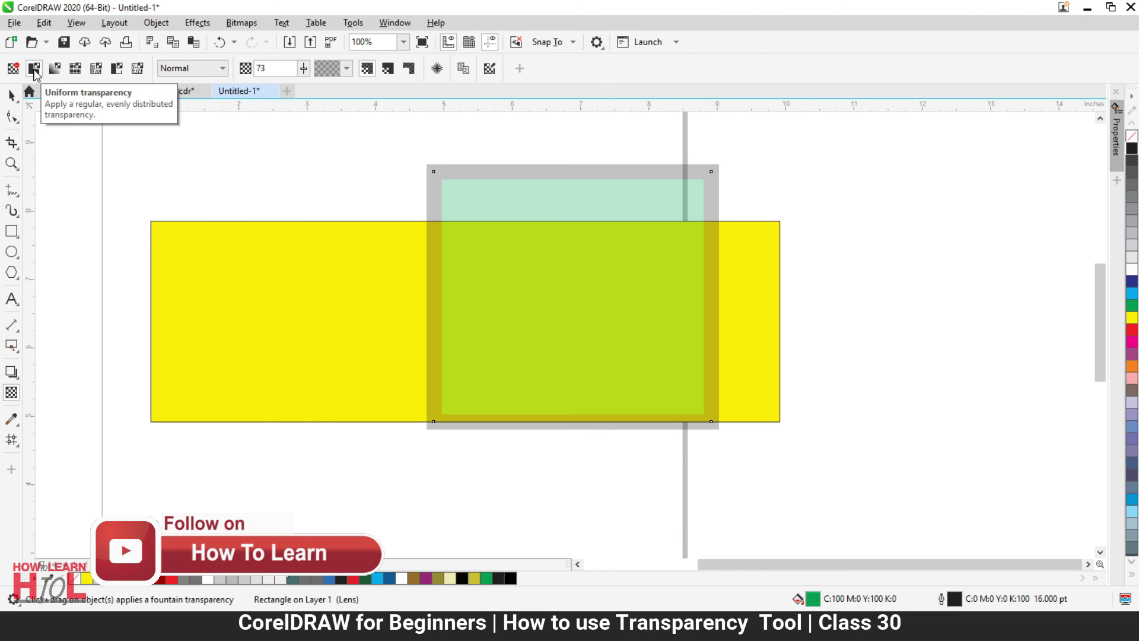